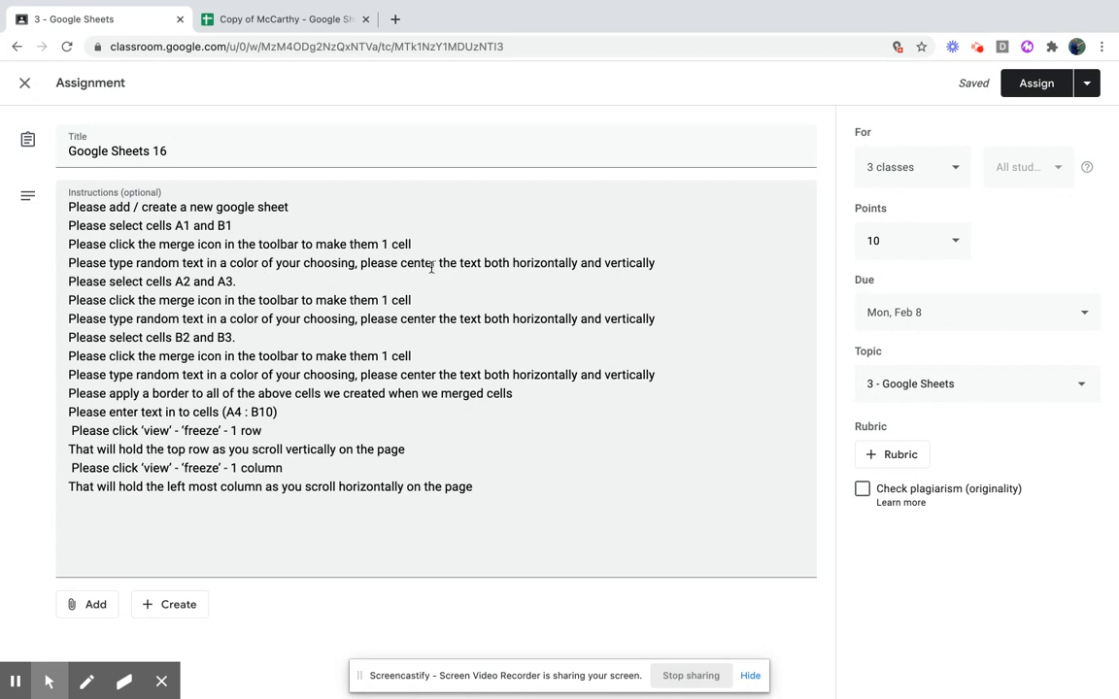
# Switch to the spreadsheet, merge cells A1 and B1, and enter ewdfsdfsdfsdf in the merged cell.
pyautogui.click(288, 19)
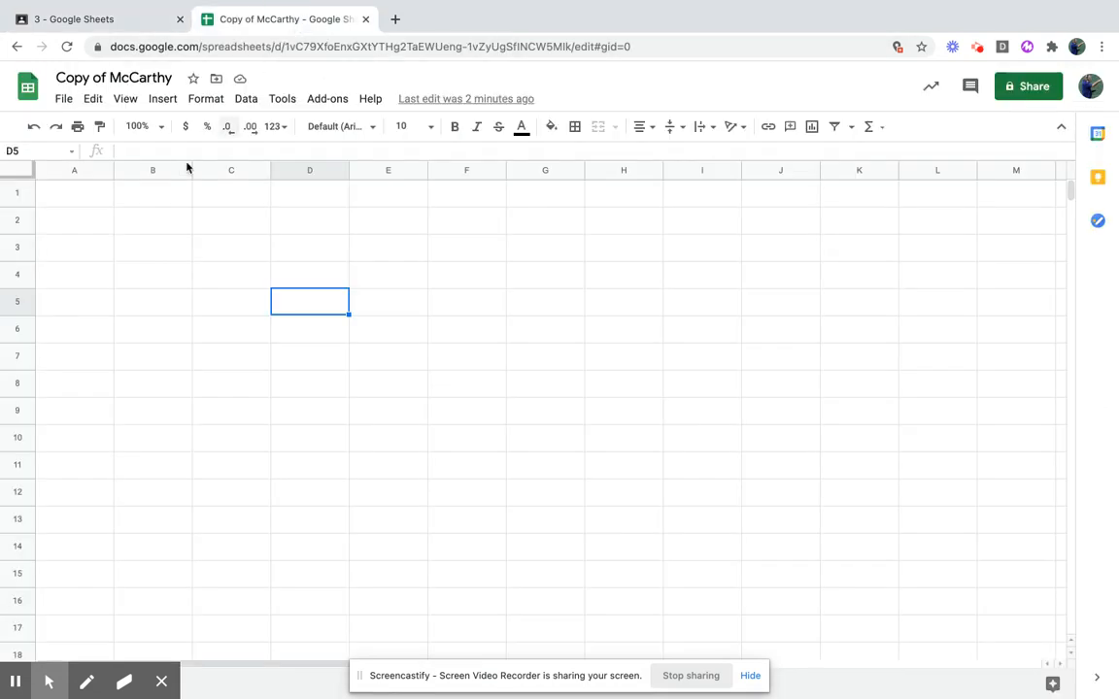
pyautogui.click(83, 197)
pyautogui.hotkey('shift', 'Right')
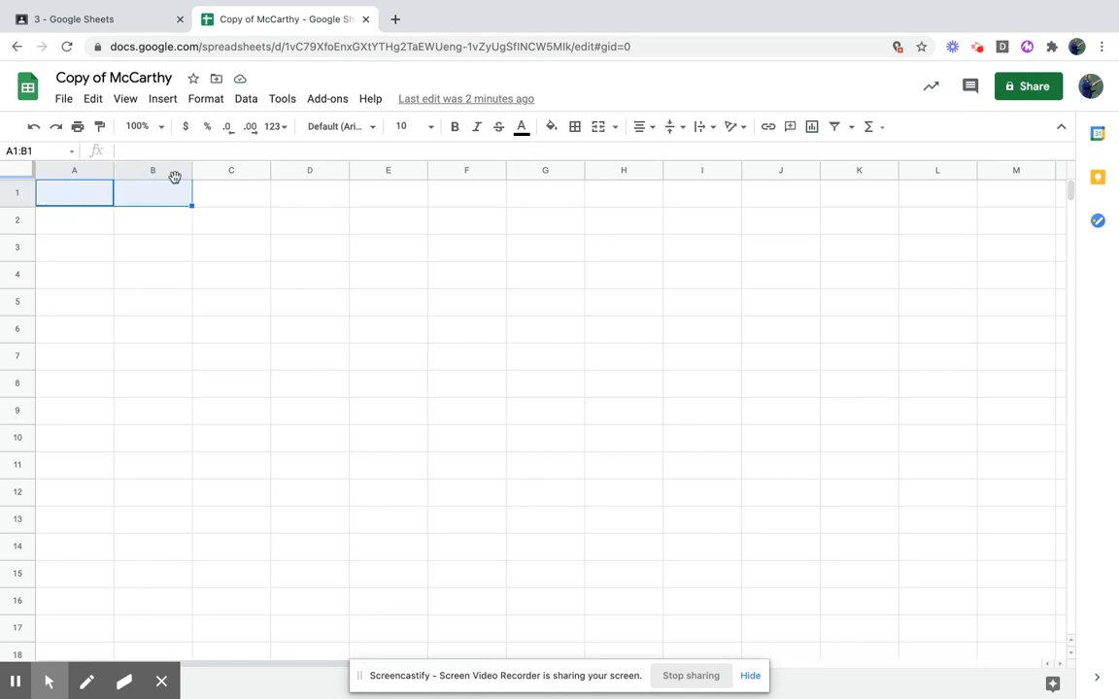
pyautogui.click(600, 130)
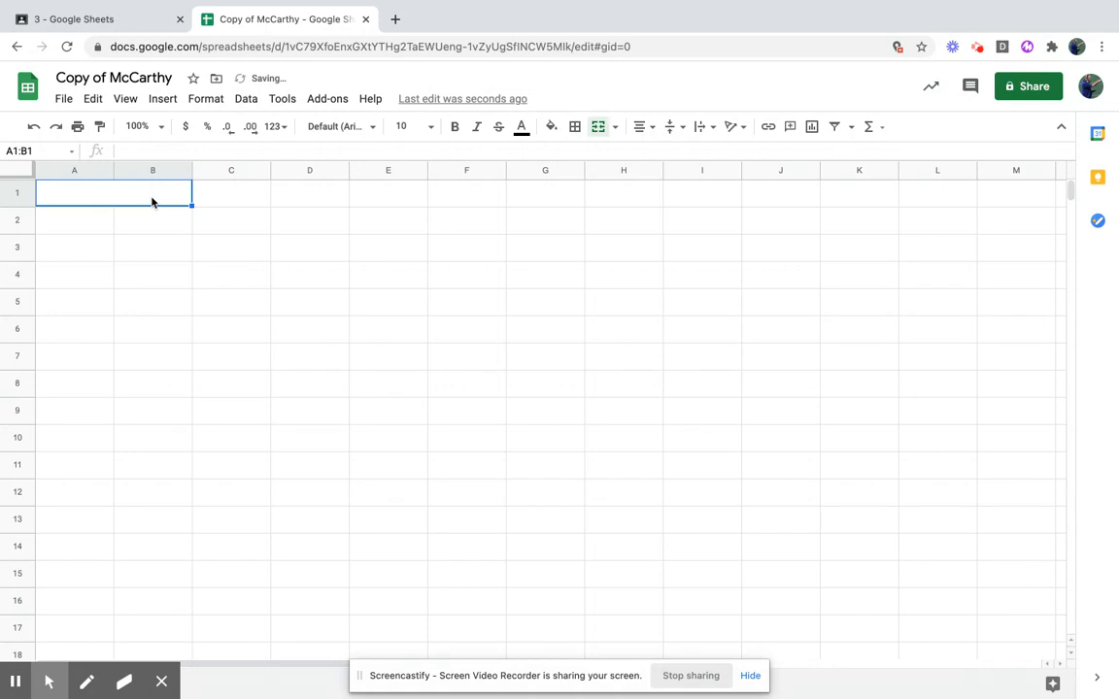
pyautogui.write('ewdfsdfsdfsdf')
pyautogui.press('Return')
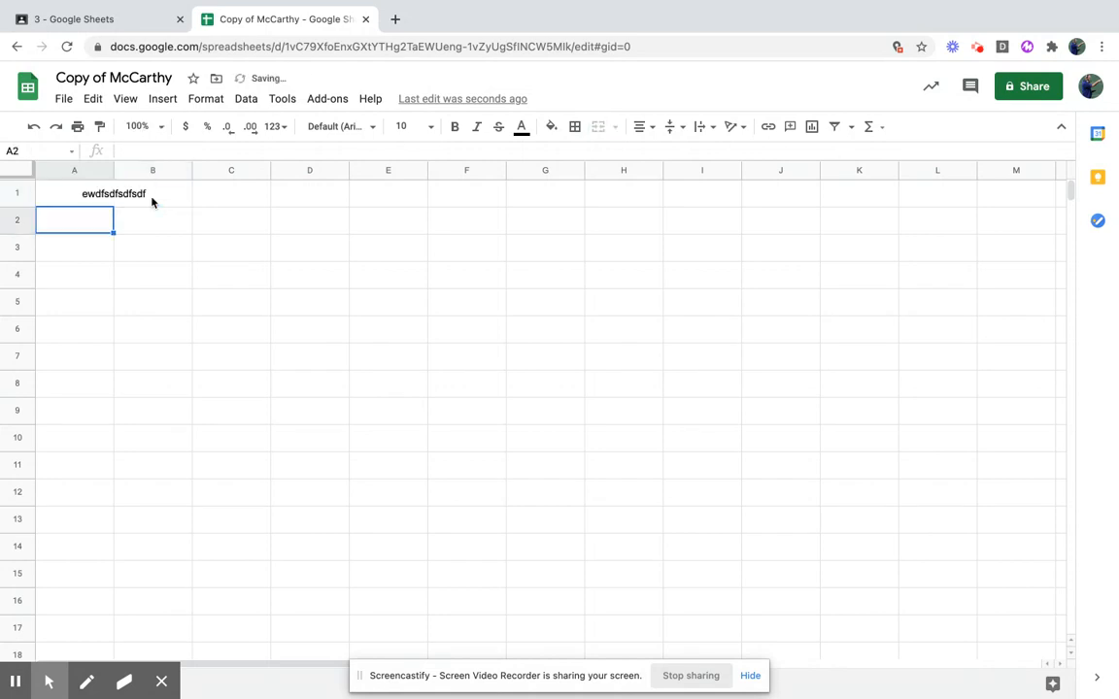
# Center the text in the merged cell A1:B1 vertically and horizontally, and color it red.
pyautogui.click(152, 201)
pyautogui.click(676, 128)
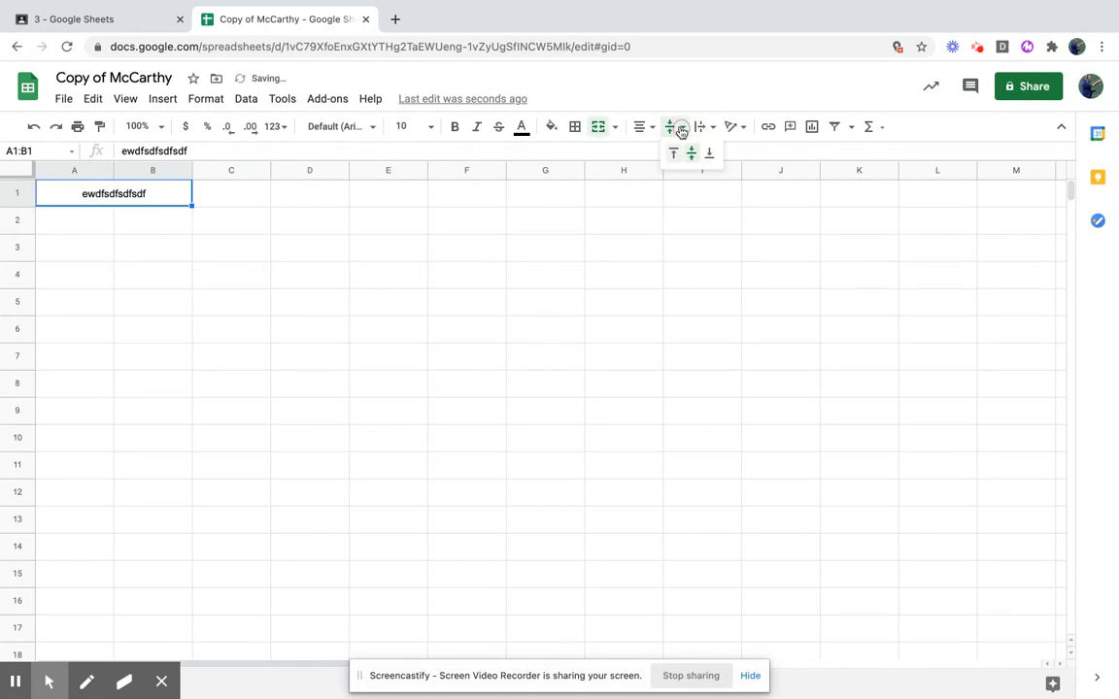
pyautogui.click(692, 158)
pyautogui.click(642, 126)
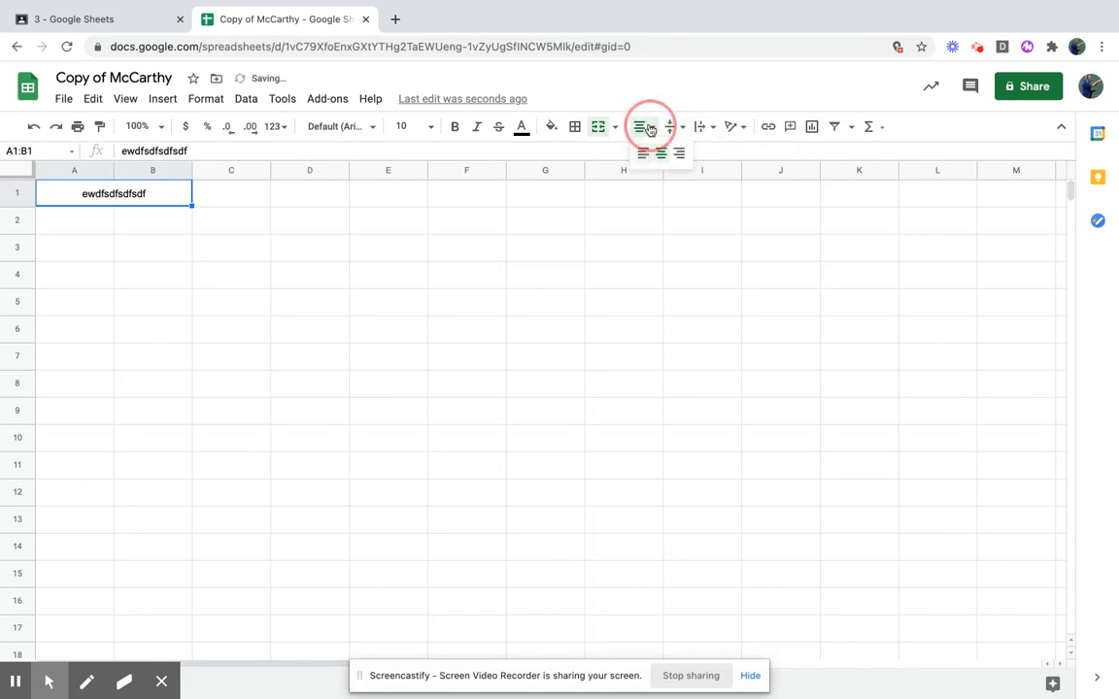
pyautogui.click(661, 156)
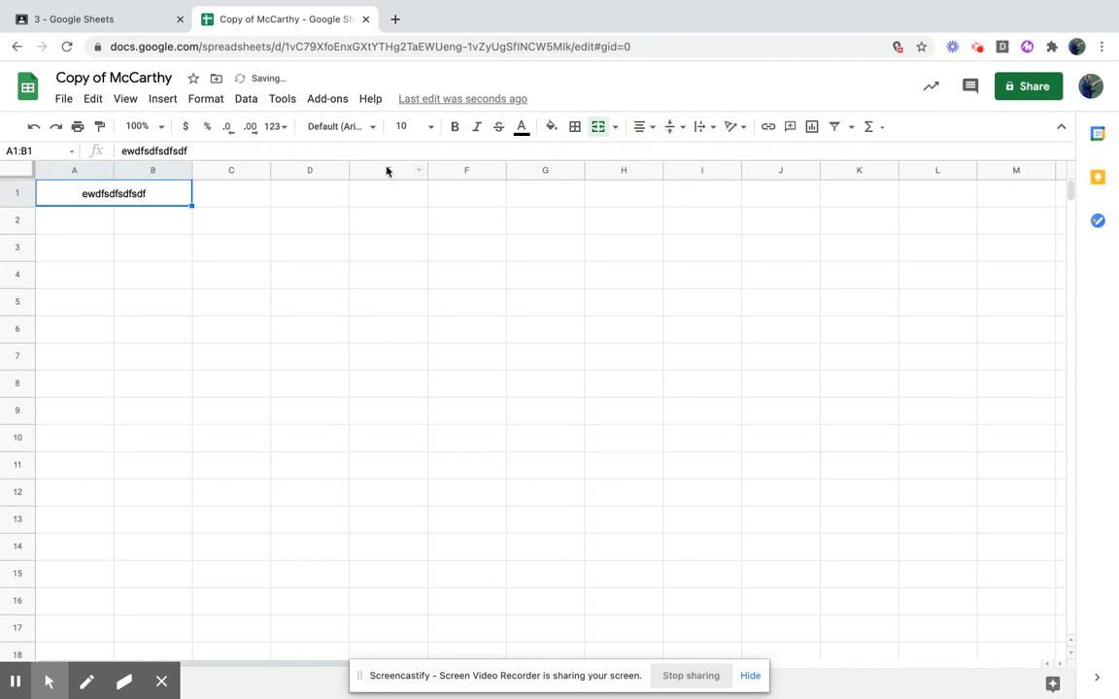
pyautogui.click(522, 127)
pyautogui.click(545, 202)
# Go back to the Google Sheets 16 assignment in Google Classroom and review the instruction for selecting cells A2 and A3.
pyautogui.click(135, 21)
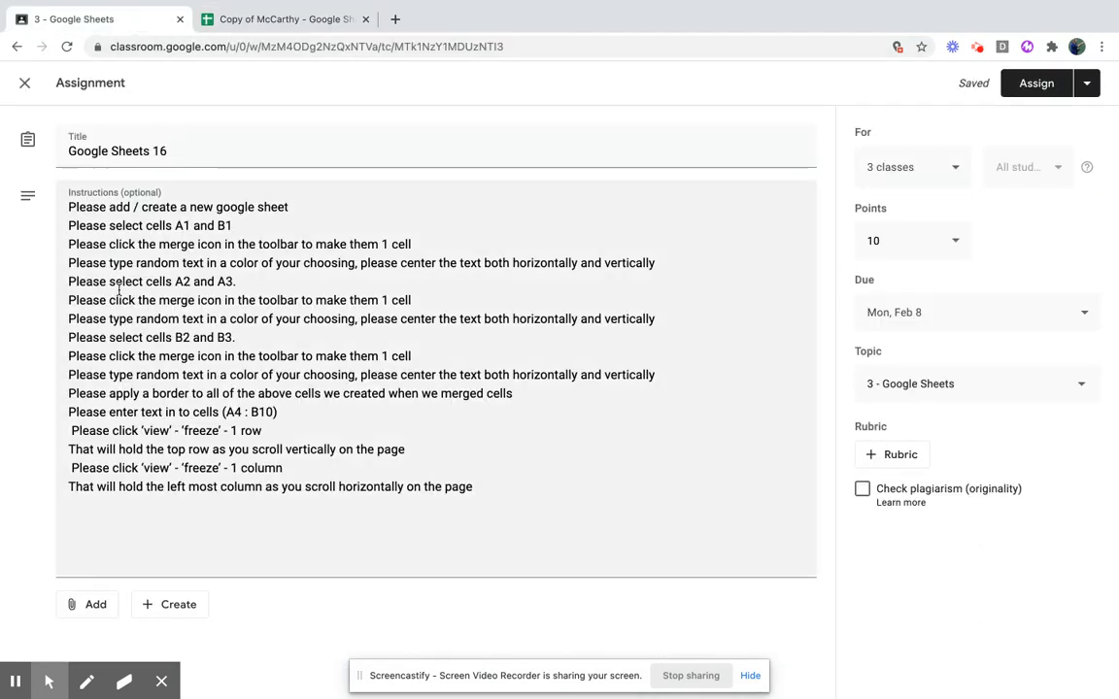
pyautogui.click(225, 282)
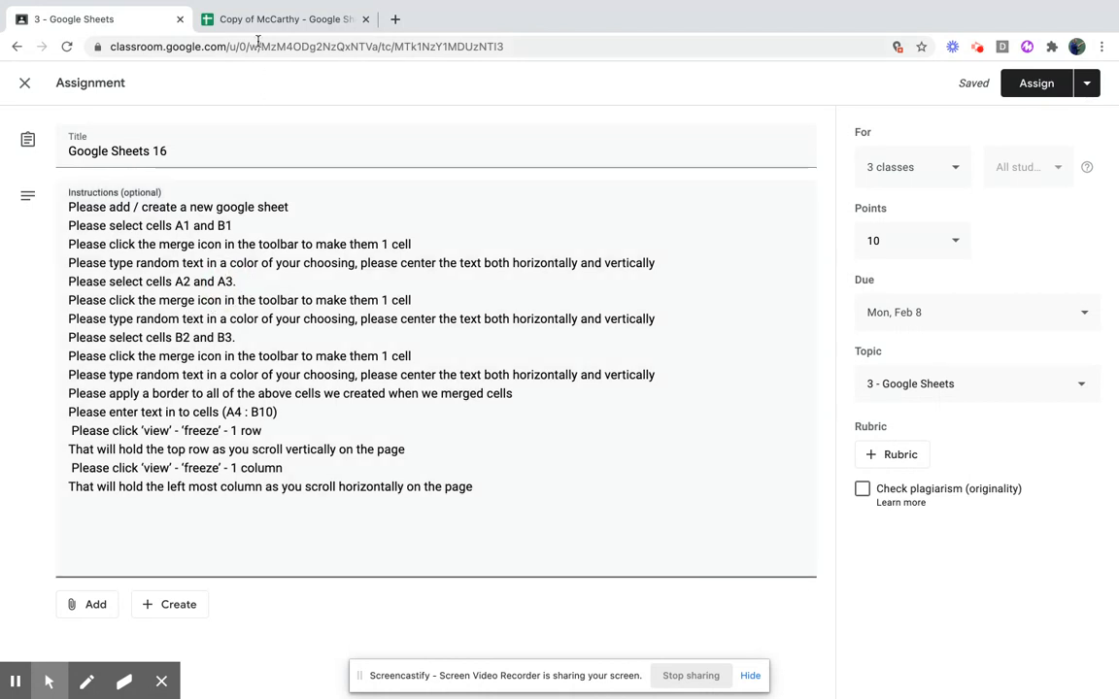
pyautogui.click(16, 682)
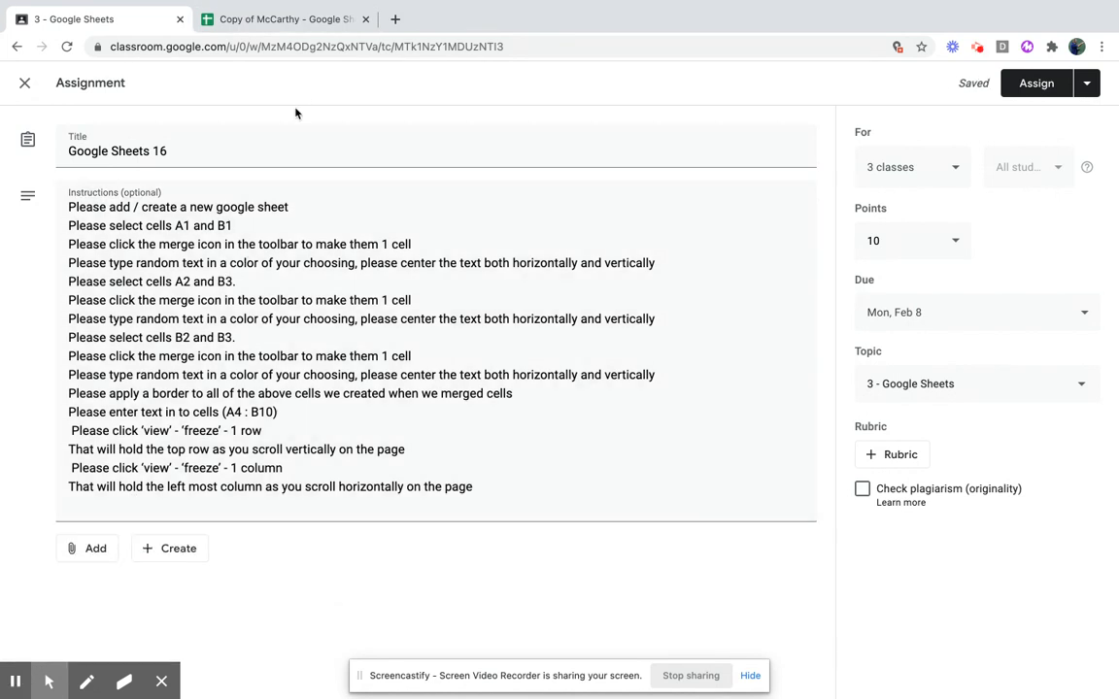
pyautogui.click(15, 682)
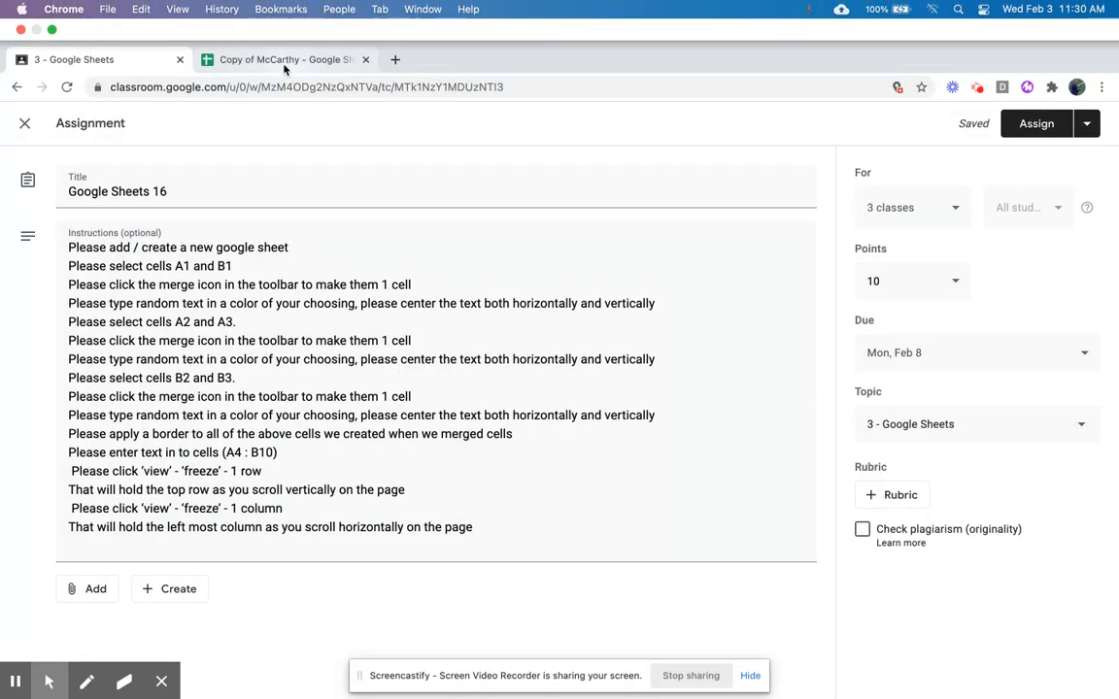
# Switch to the spreadsheet and merge cells A1 and B1 into one cell.
pyautogui.click(269, 54)
pyautogui.hotkey('shift', 'Right')
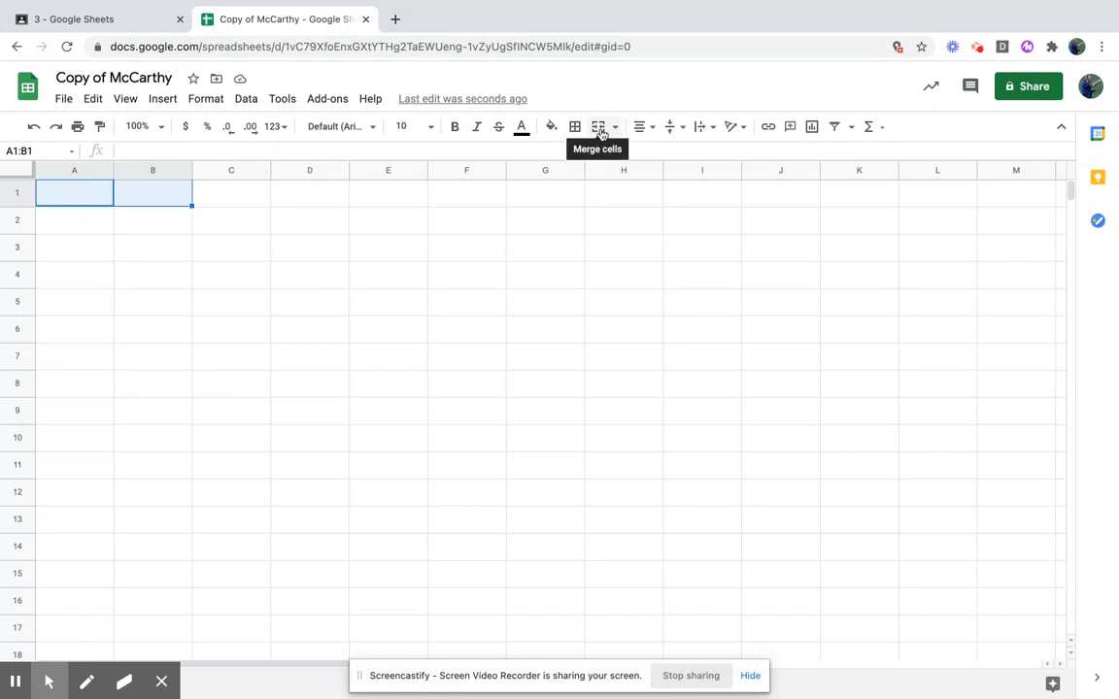
pyautogui.hotkey('shift', 'Down')
pyautogui.hotkey('shift', 'Down')
pyautogui.hotkey('shift', 'Up')
pyautogui.hotkey('shift', 'Up')
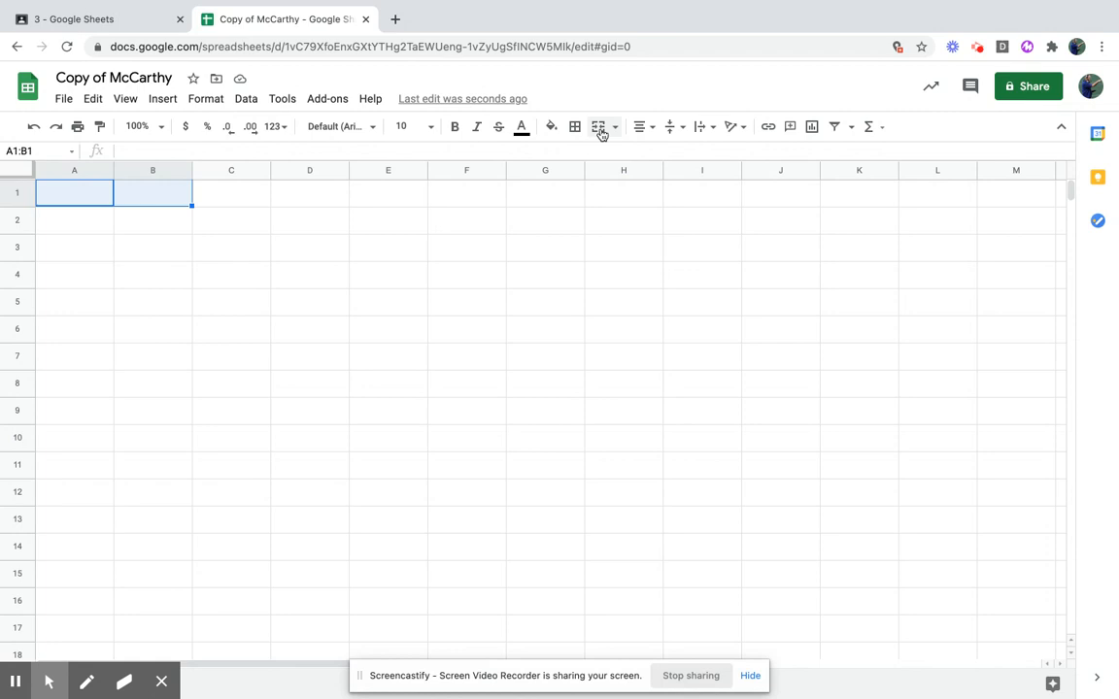
pyautogui.click(596, 132)
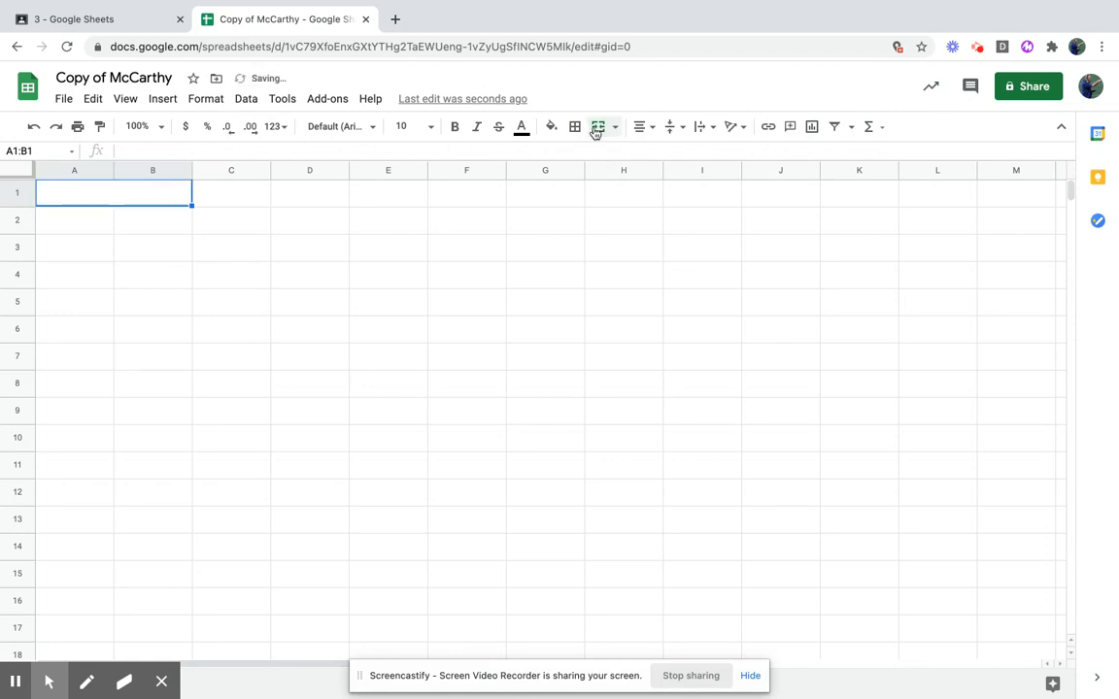
# Enter sdfasdfasdfsadfasdfasf in the merged cell A1:B1 and color the text red.
pyautogui.write('sdfasdfasdfsadfasdfasf')
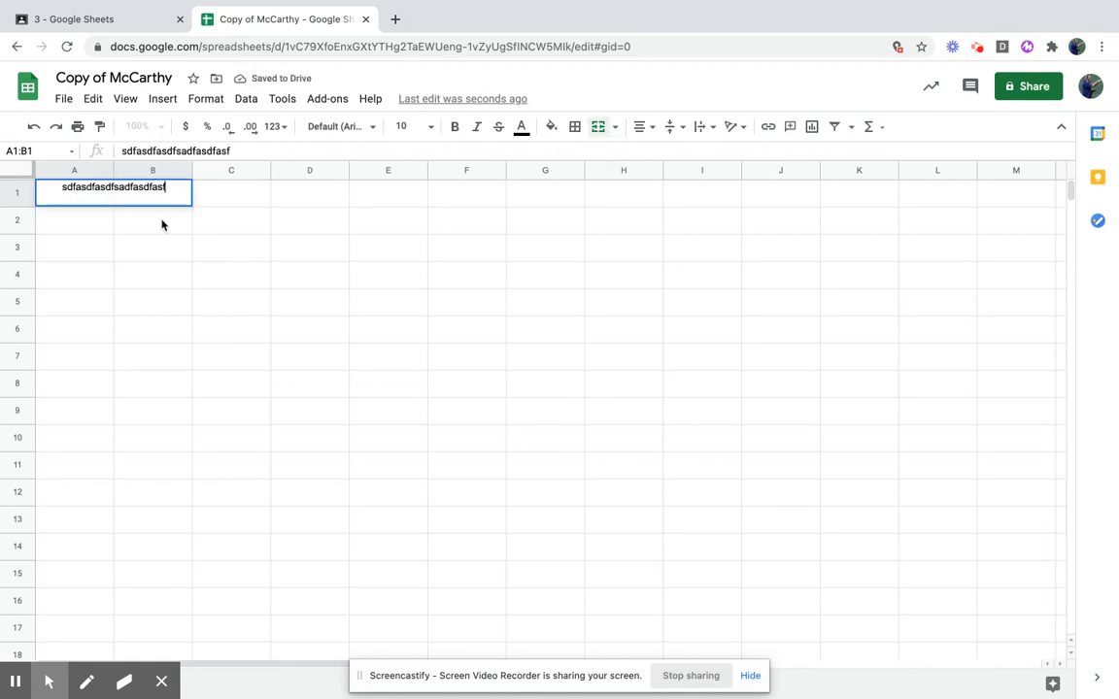
pyautogui.press('Return')
pyautogui.press('Up')
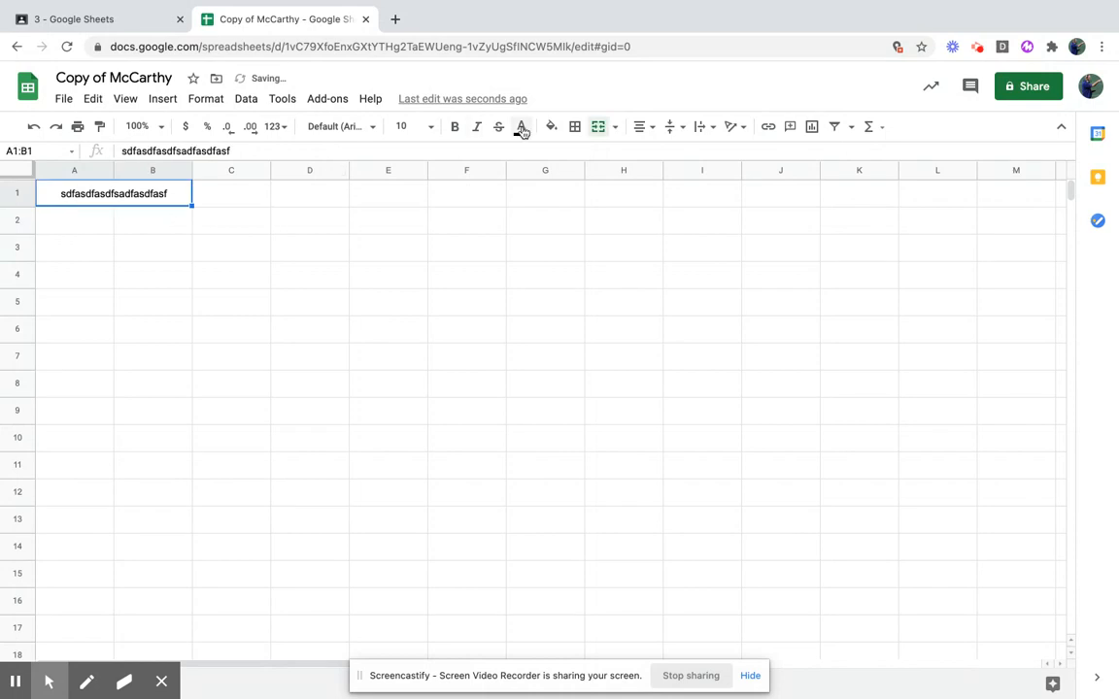
pyautogui.click(521, 127)
pyautogui.click(543, 201)
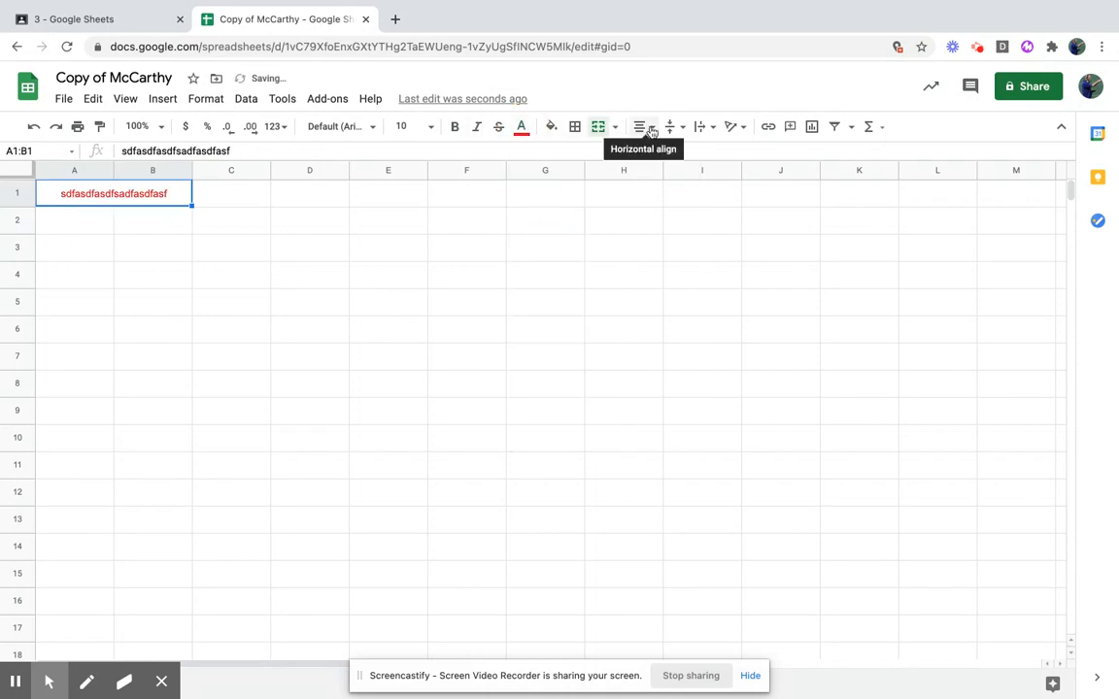
# Check the horizontal and vertical alignment options for the text in A1:B1.
pyautogui.click(646, 128)
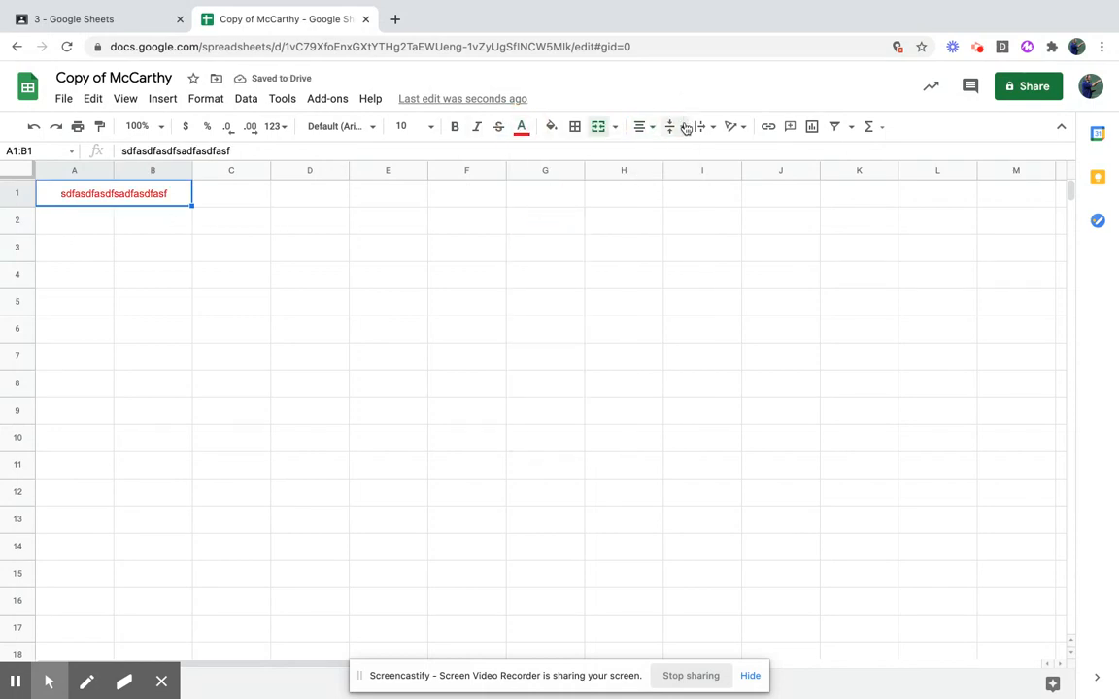
pyautogui.click(669, 126)
pyautogui.click(571, 85)
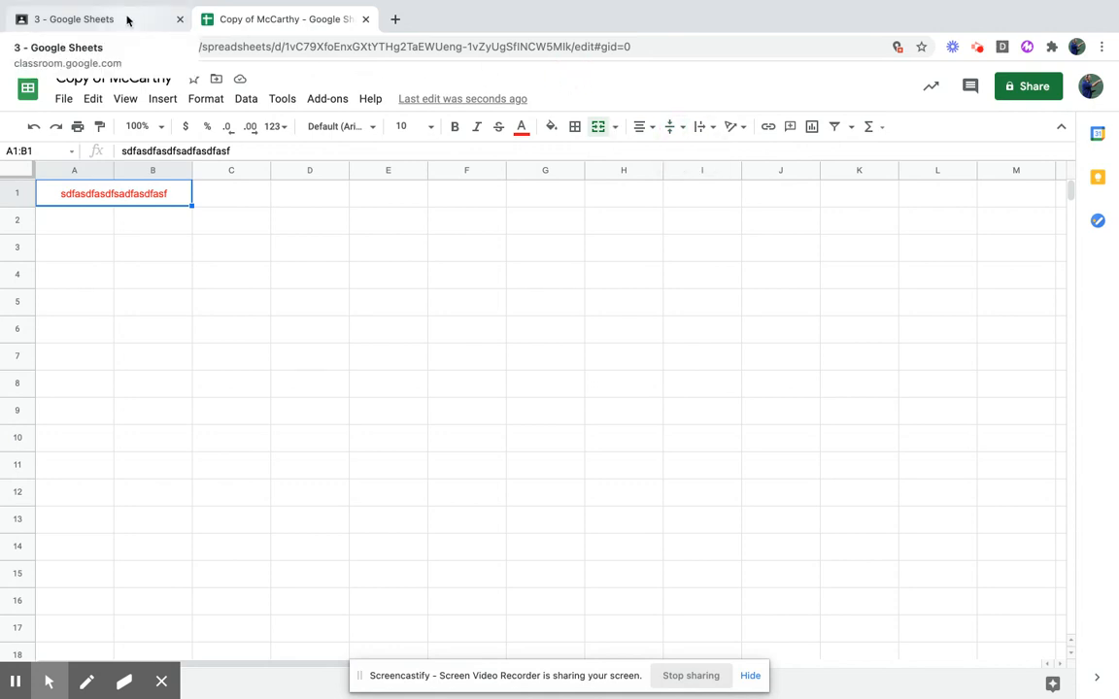
# Return to the assignment in Google Classroom and read which cells to merge after A1 and B1.
pyautogui.hotkey('ctrl', 'Left')
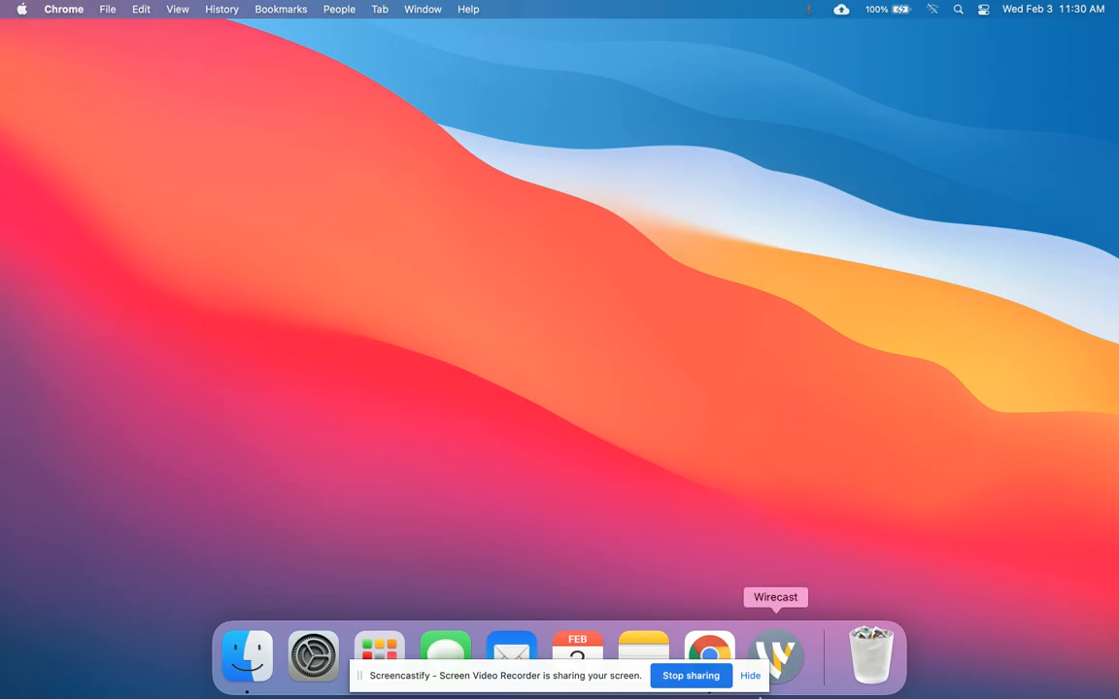
pyautogui.click(709, 650)
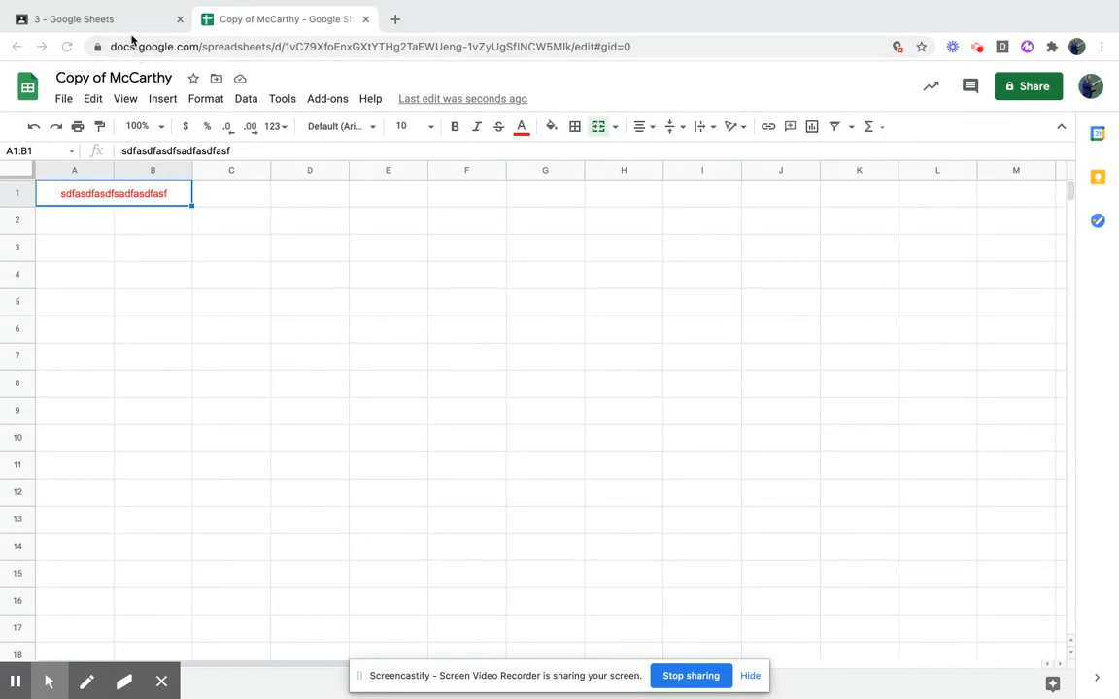
pyautogui.click(127, 21)
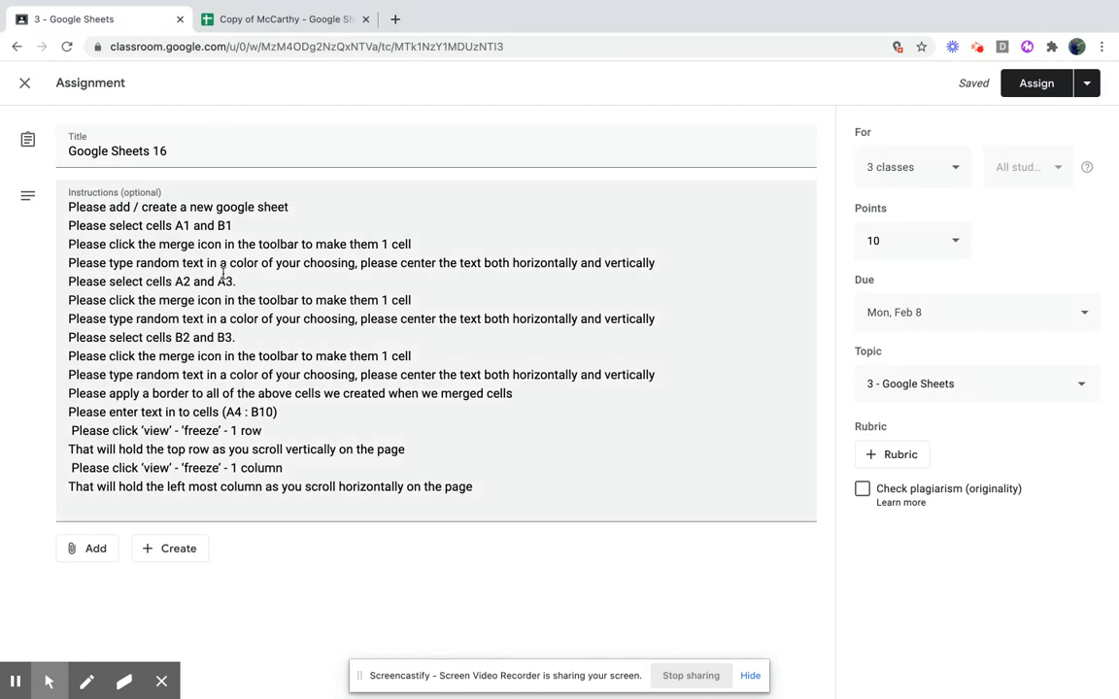
# Switch back to the spreadsheet and merge cells A2 and A3.
pyautogui.hotkey('ctrl', 'Tab')
pyautogui.click(85, 228)
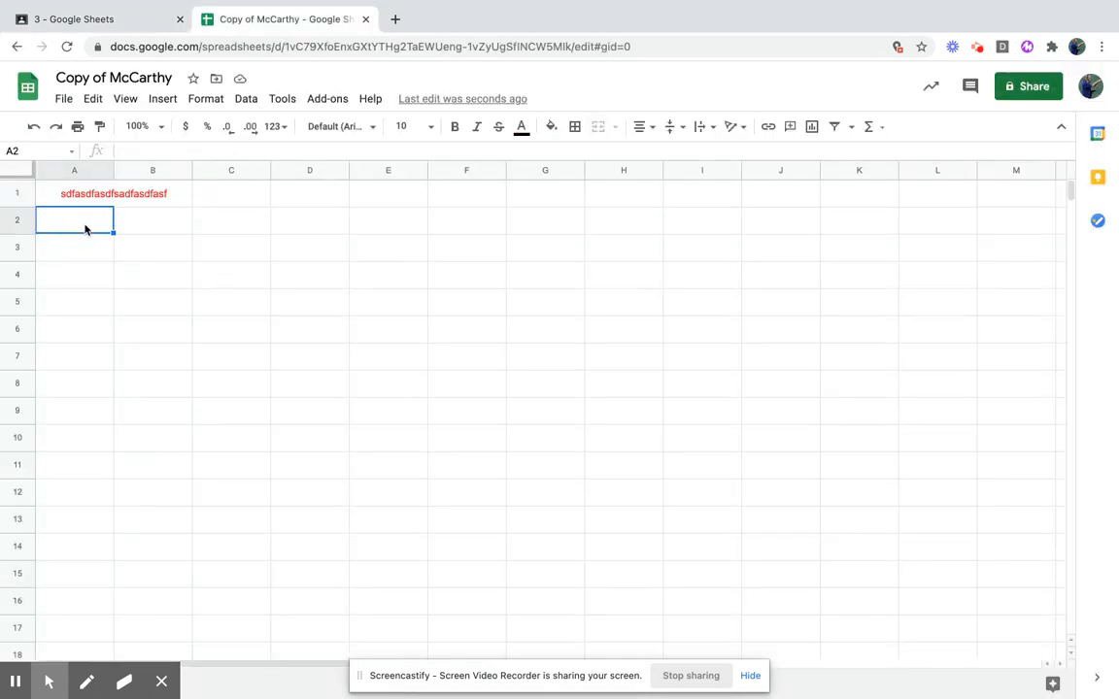
pyautogui.hotkey('shift', 'Down')
pyautogui.click(599, 126)
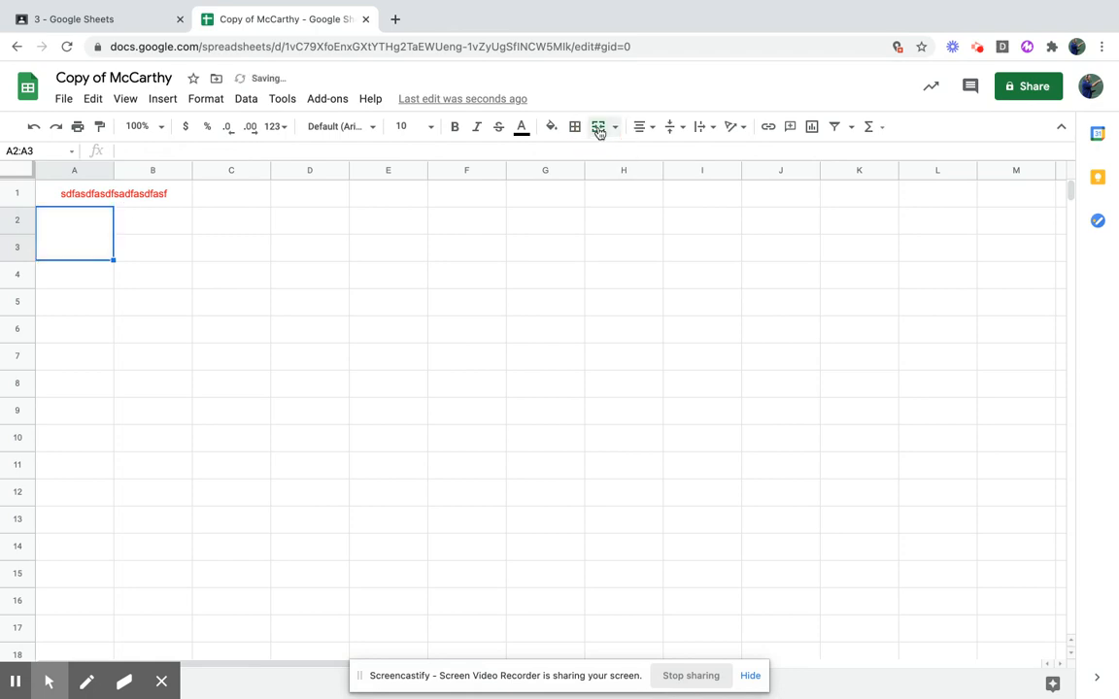
# Enter sdfsdf in the merged cell A2:A3 and color the text blue.
pyautogui.write('sdfsdf')
pyautogui.press('Return')
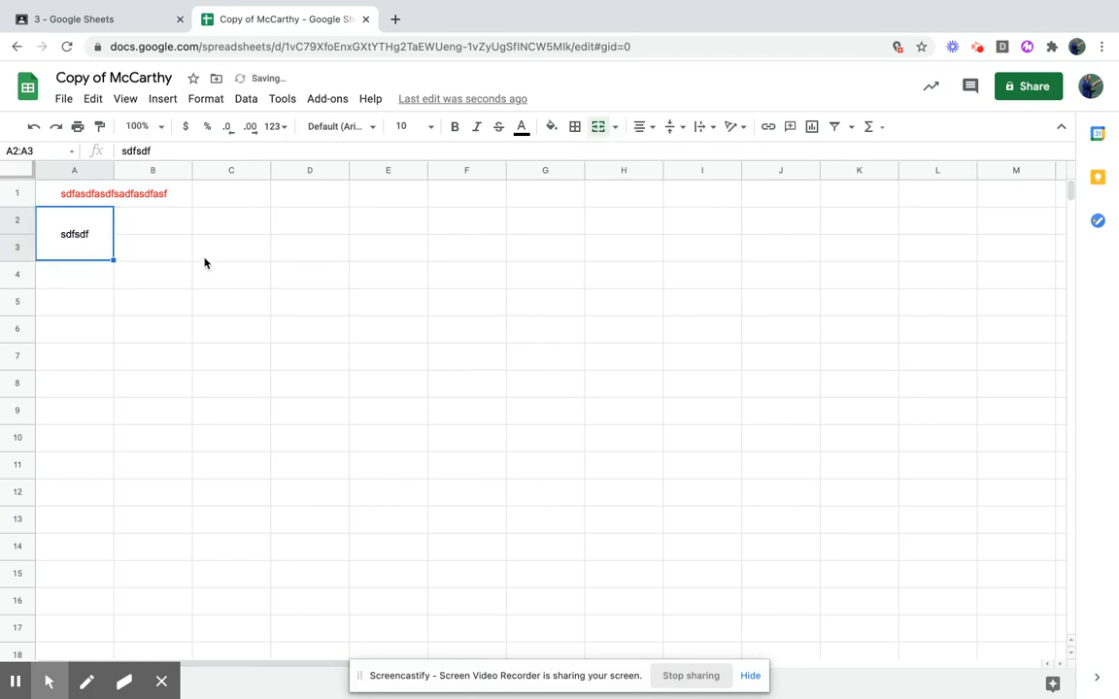
pyautogui.click(521, 126)
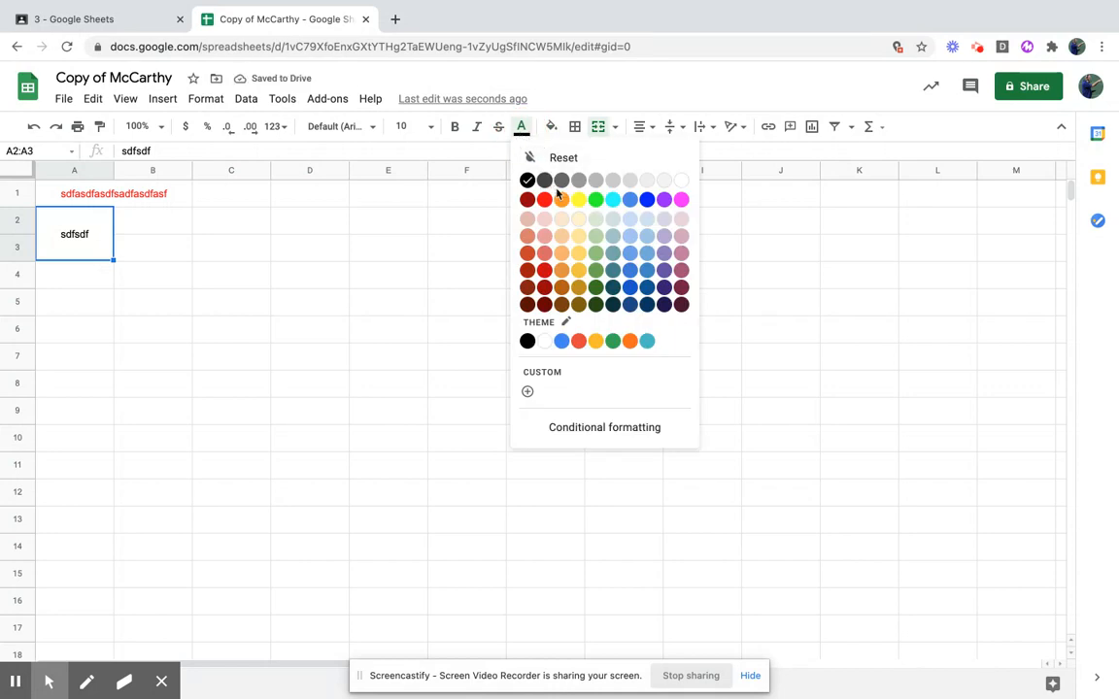
pyautogui.click(644, 198)
# Merge cells B2 and B3 into one cell.
pyautogui.press('Right')
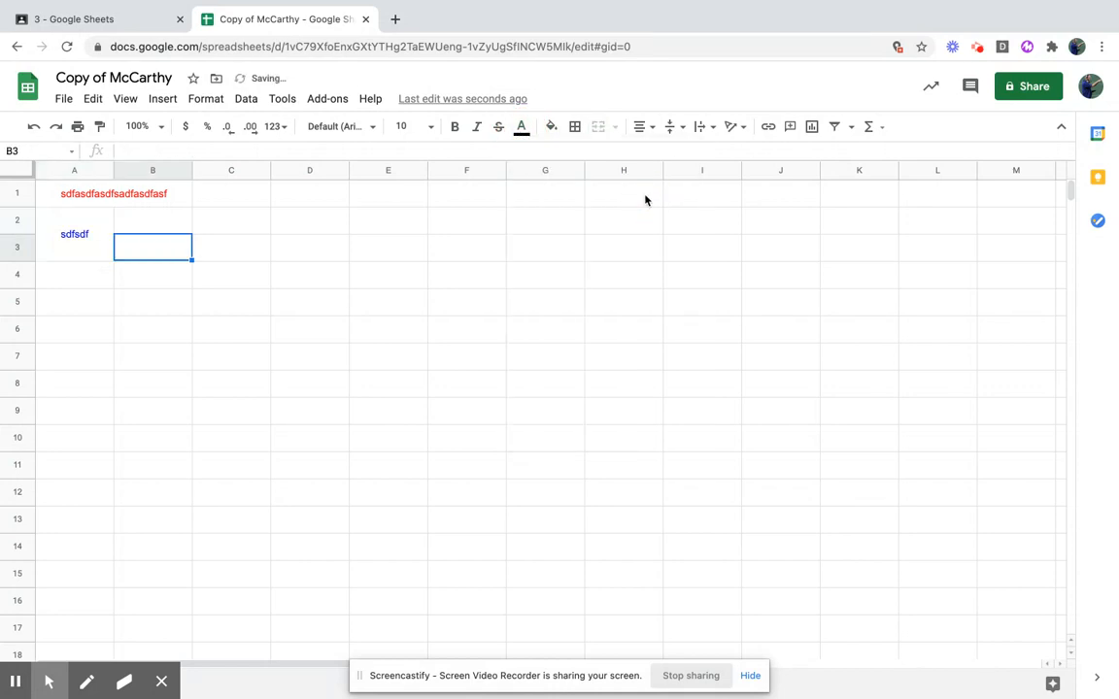
pyautogui.hotkey('shift', 'Up')
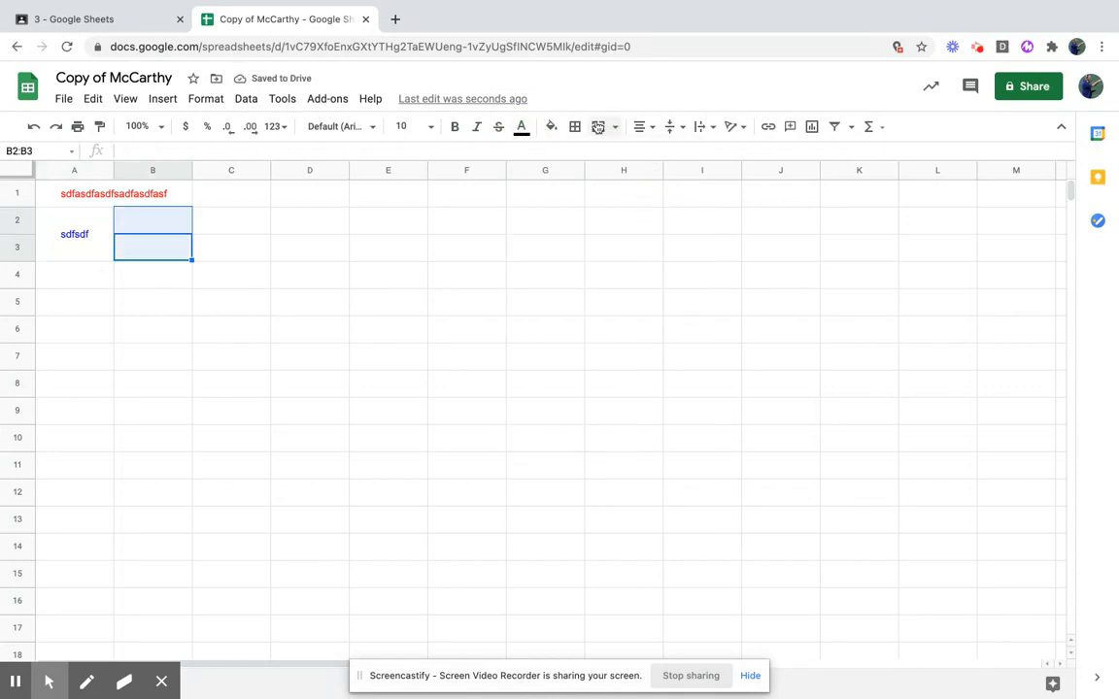
pyautogui.click(597, 126)
# Enter sdfsdfxcx in the merged cell B2:B3 and color the text purple.
pyautogui.write('sdfsdf')
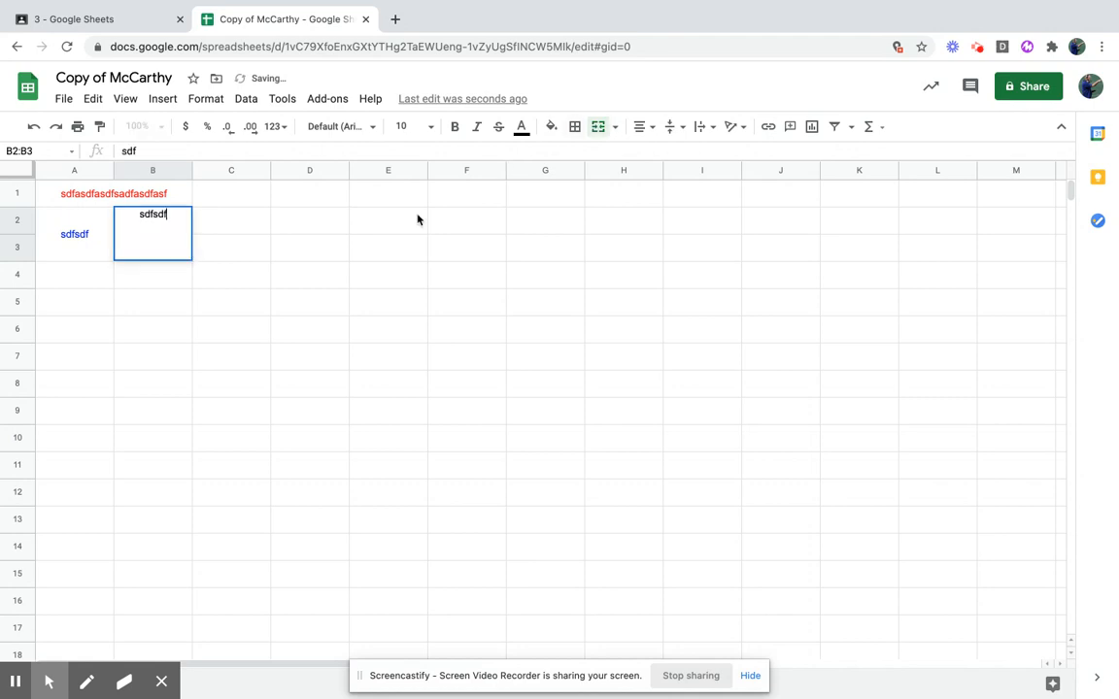
pyautogui.write('cx')
pyautogui.click(521, 126)
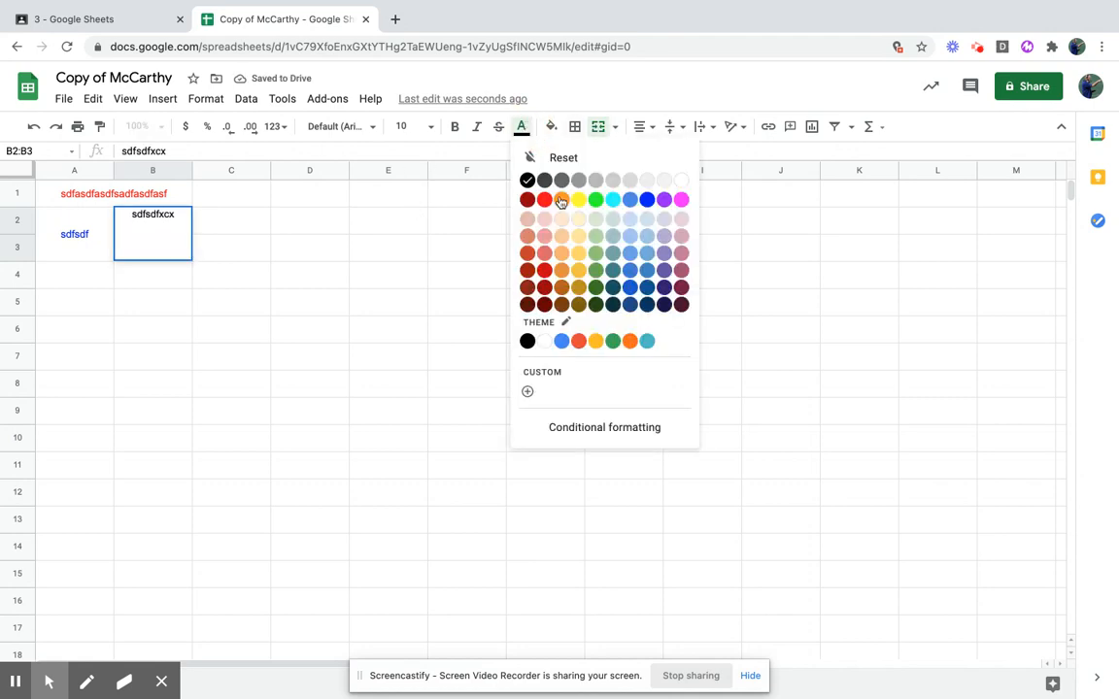
pyautogui.click(663, 198)
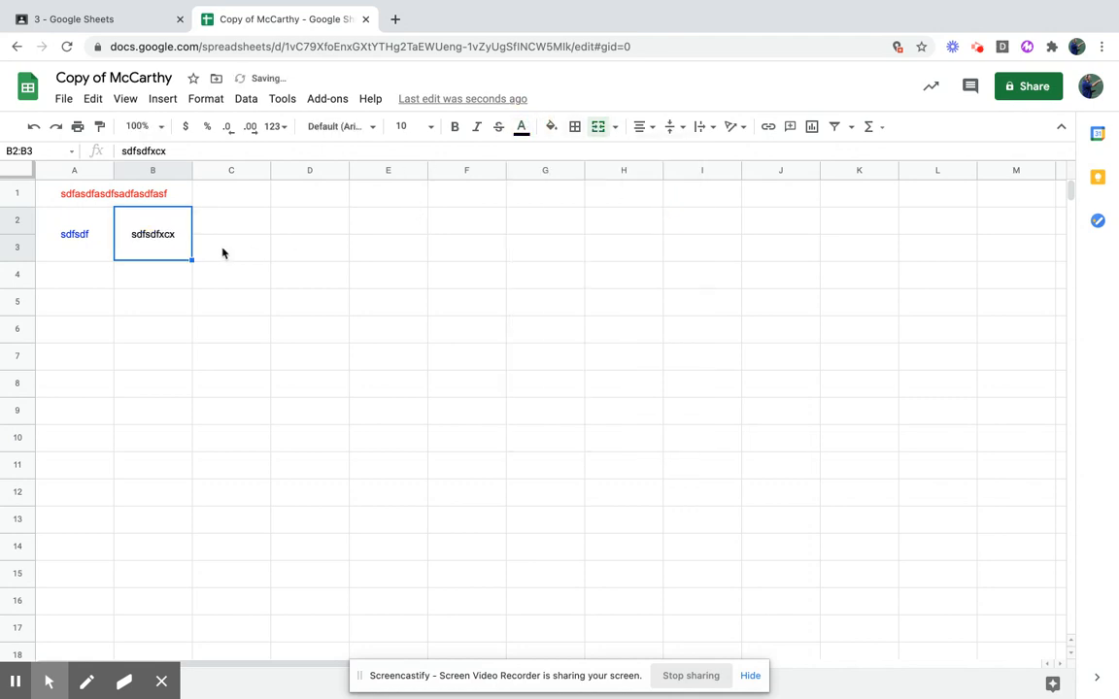
pyautogui.click(523, 126)
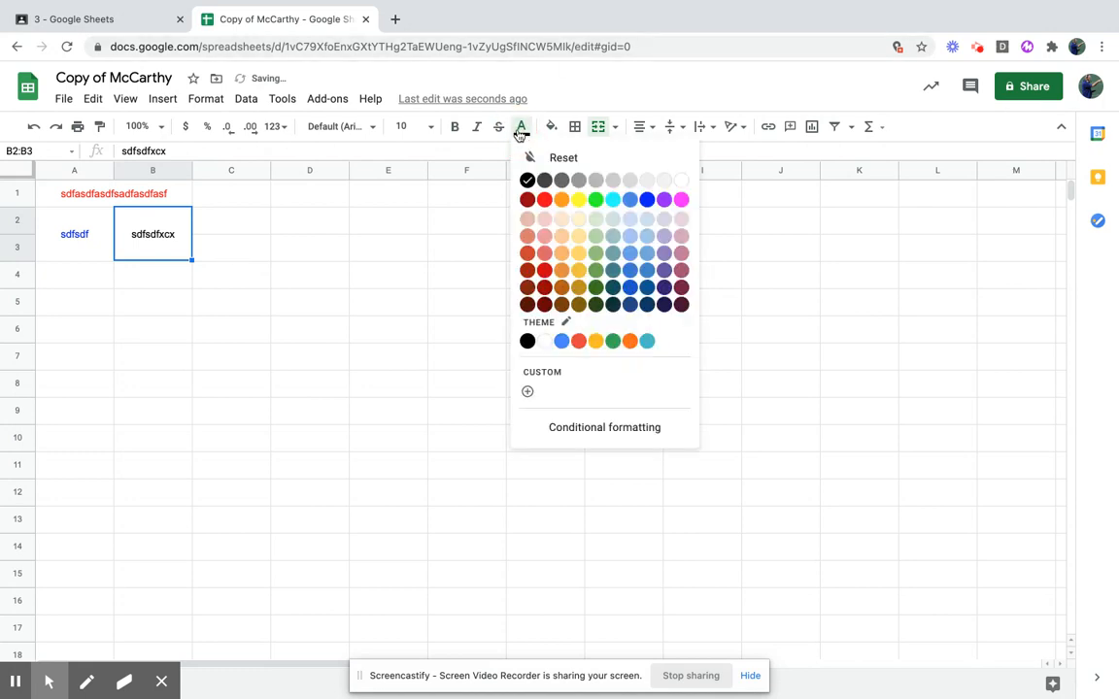
pyautogui.click(664, 199)
pyautogui.press('Down')
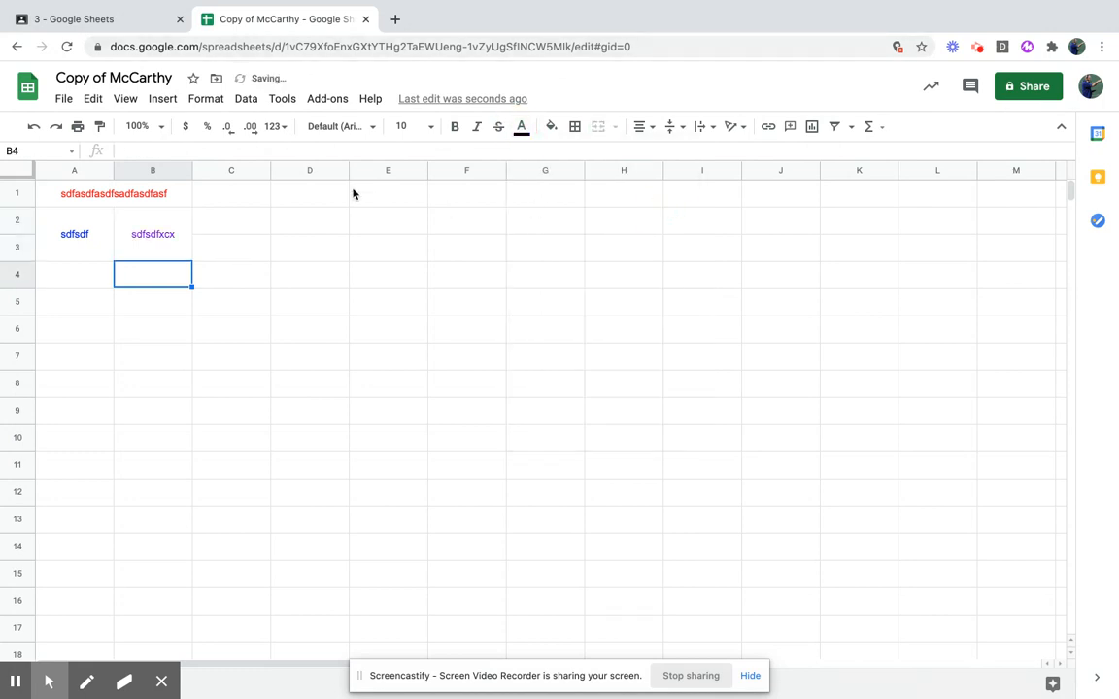
pyautogui.press('Left')
# Check the border instruction in the assignment, and apply all borders to the merged cells in A1:B3 of the spreadsheet.
pyautogui.click(111, 27)
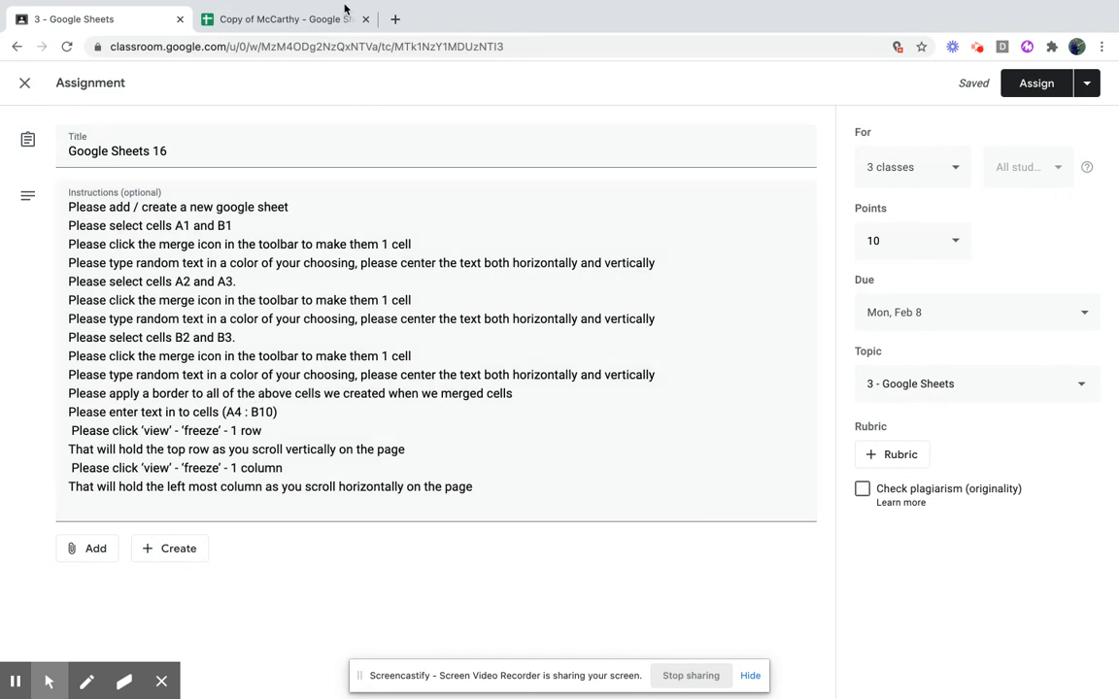
pyautogui.click(318, 18)
pyautogui.moveTo(145, 200); pyautogui.dragTo(147, 241)
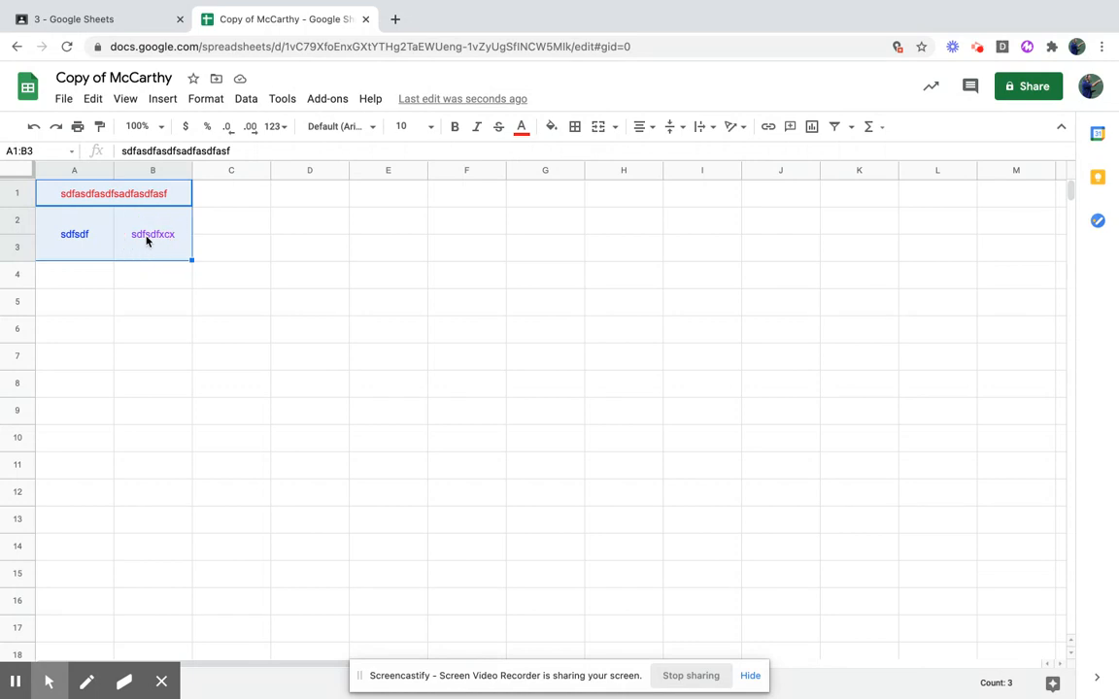
pyautogui.click(579, 130)
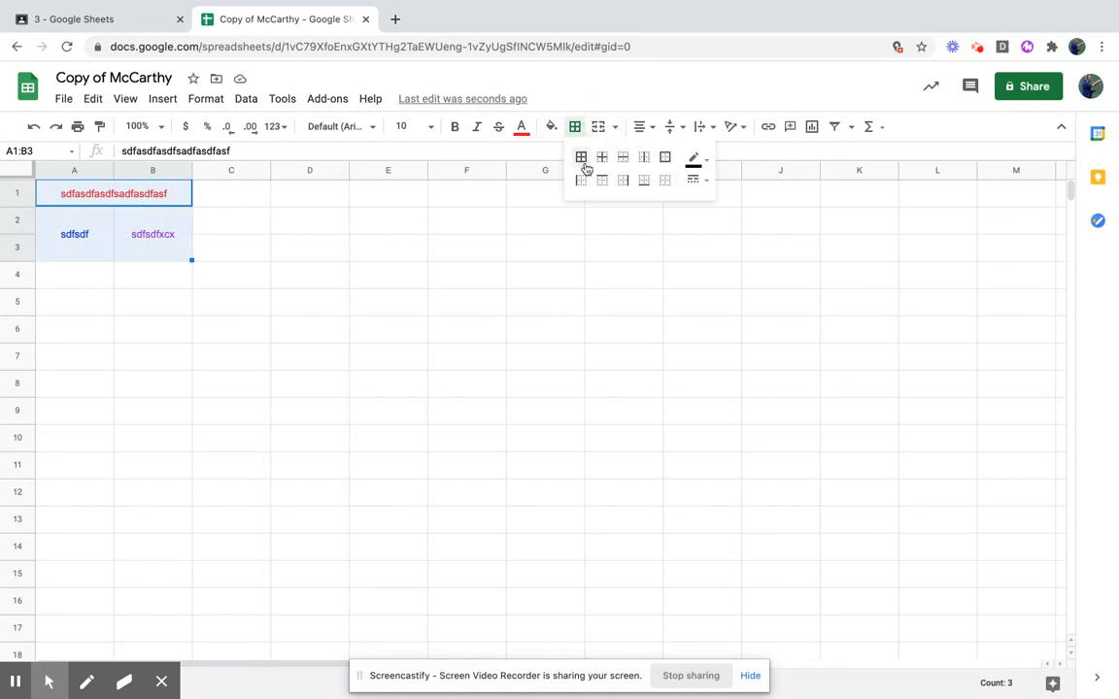
pyautogui.click(581, 157)
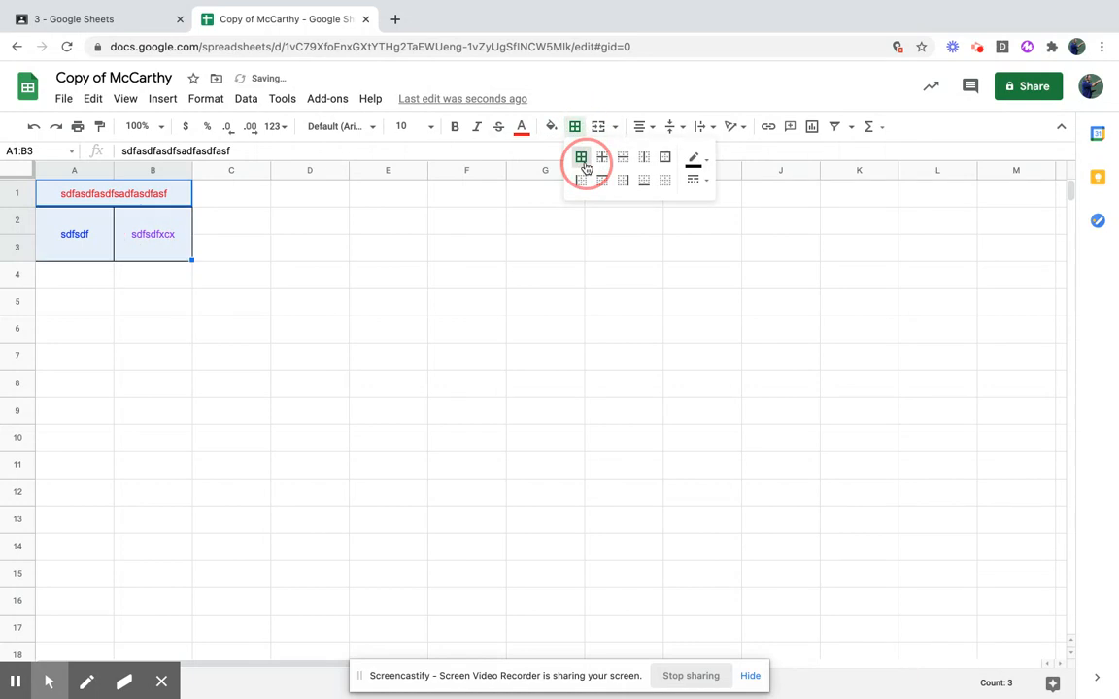
# Set the border color of A1:B3 to red and the border style to dotted.
pyautogui.click(706, 162)
pyautogui.click(719, 233)
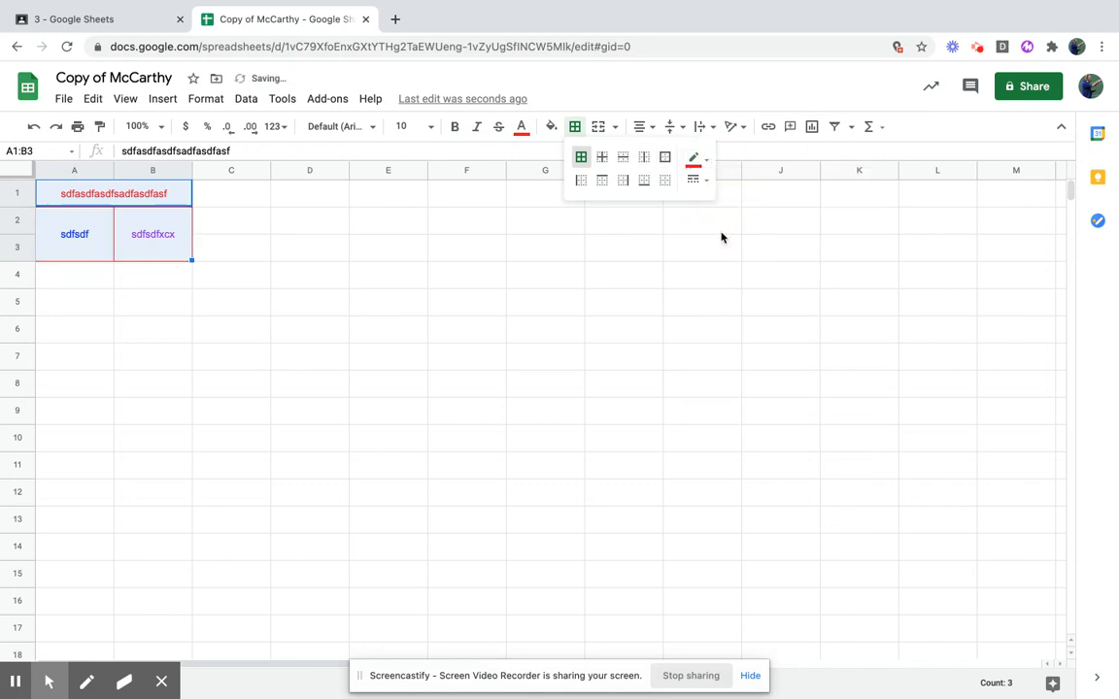
pyautogui.click(695, 181)
pyautogui.click(739, 271)
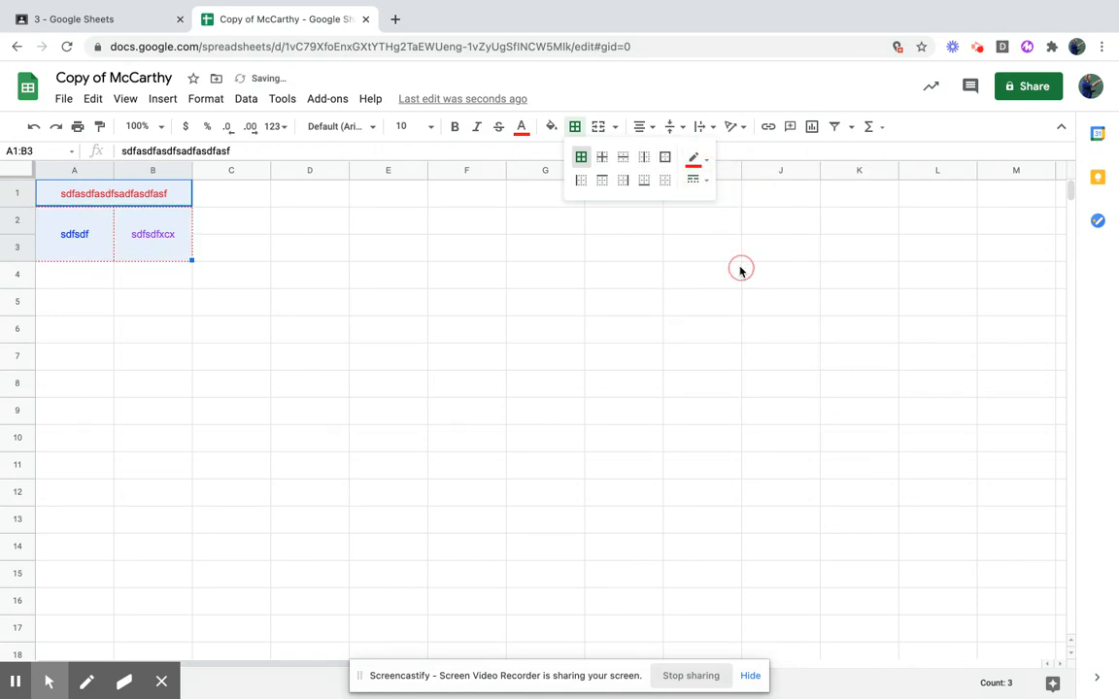
# Check the assignment's text-entry instruction, and fill cells A4 to A10 with sdf, sdf, df, sdf, sdf, sdf and wer.
pyautogui.click(144, 35)
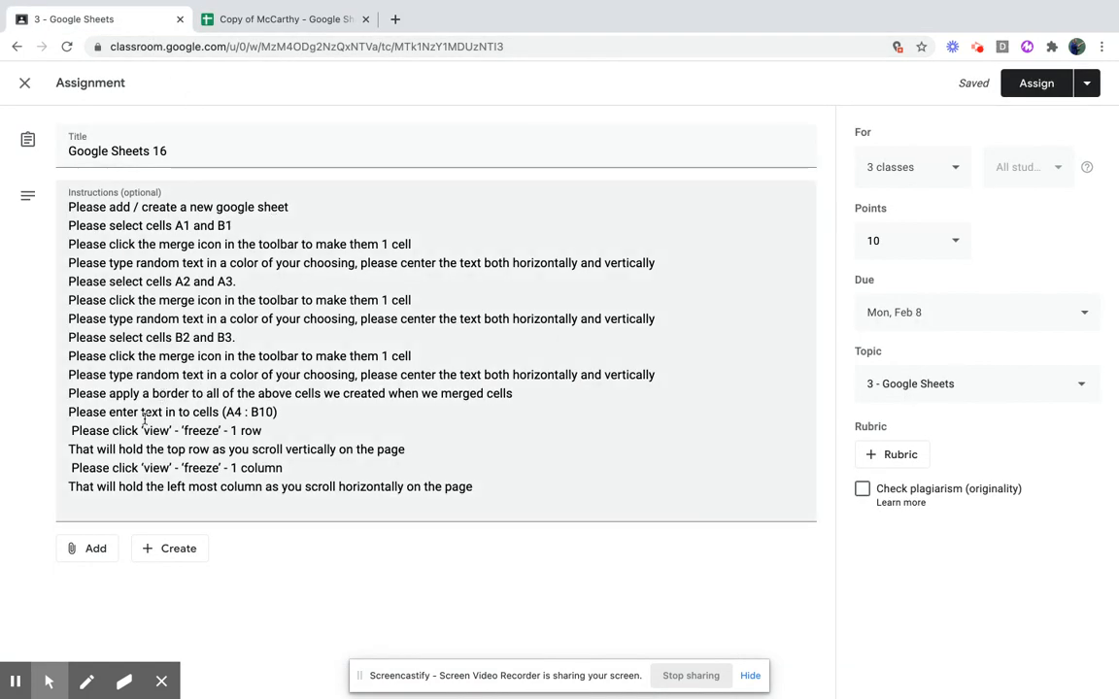
pyautogui.click(280, 23)
pyautogui.click(97, 284)
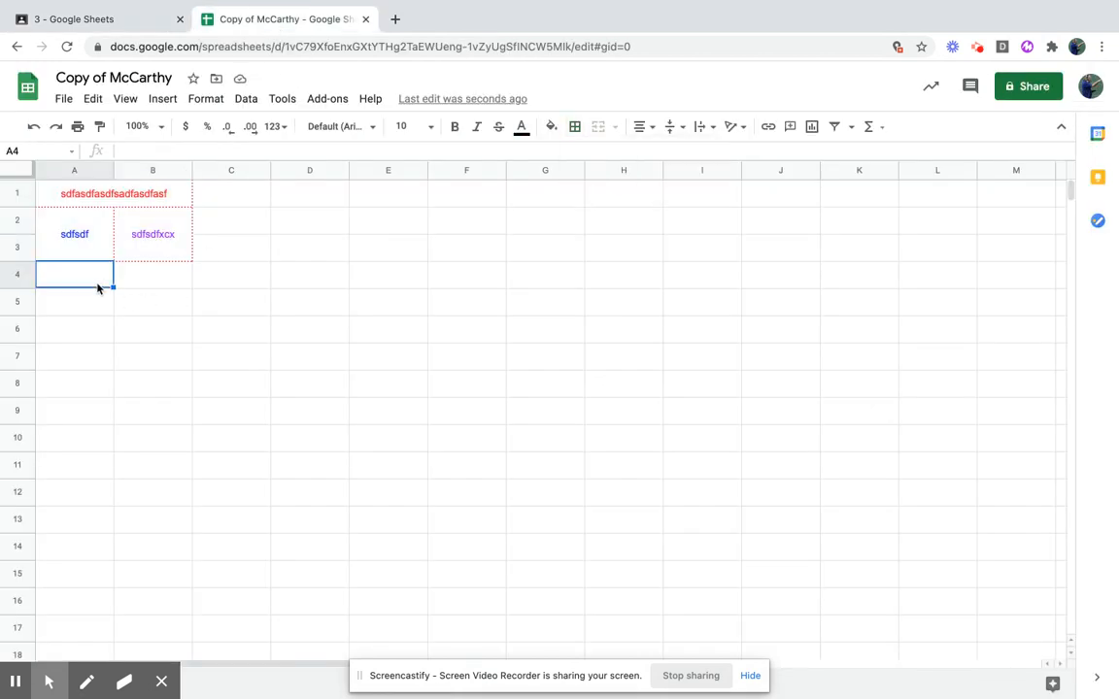
pyautogui.write('sdf')
pyautogui.press('Return')
pyautogui.write('sdf')
pyautogui.press('Return')
pyautogui.write('df')
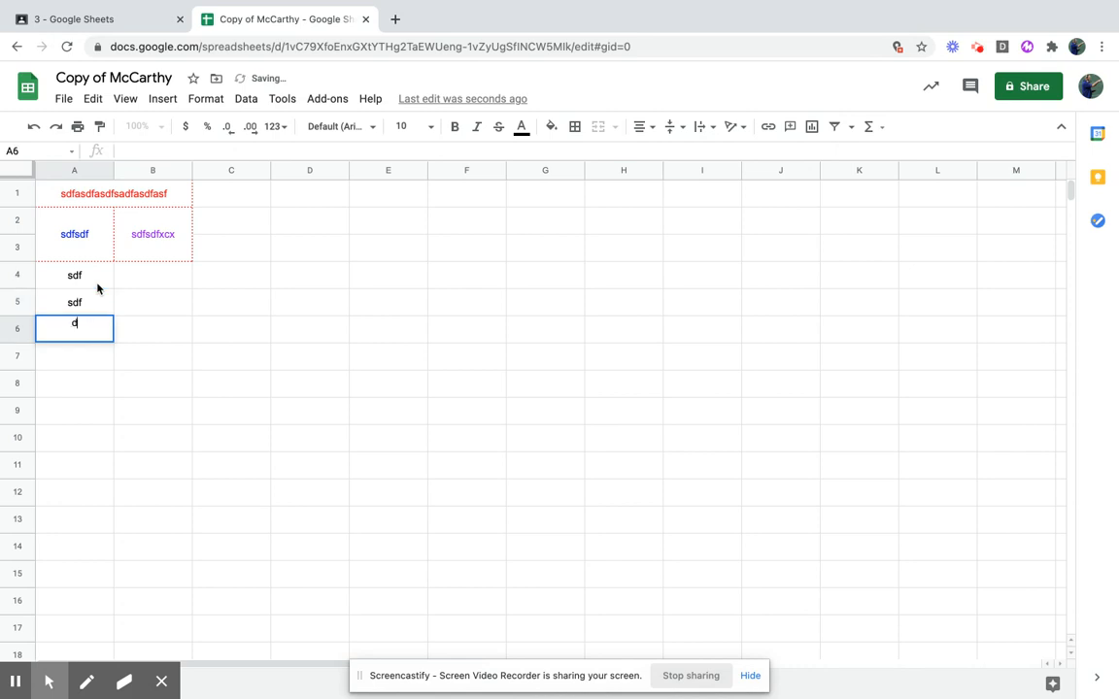
pyautogui.press('Return')
pyautogui.write('sdf')
pyautogui.press('Return')
pyautogui.write('sdf')
pyautogui.press('Return')
pyautogui.write('sdf')
pyautogui.press('Return')
pyautogui.write('wer')
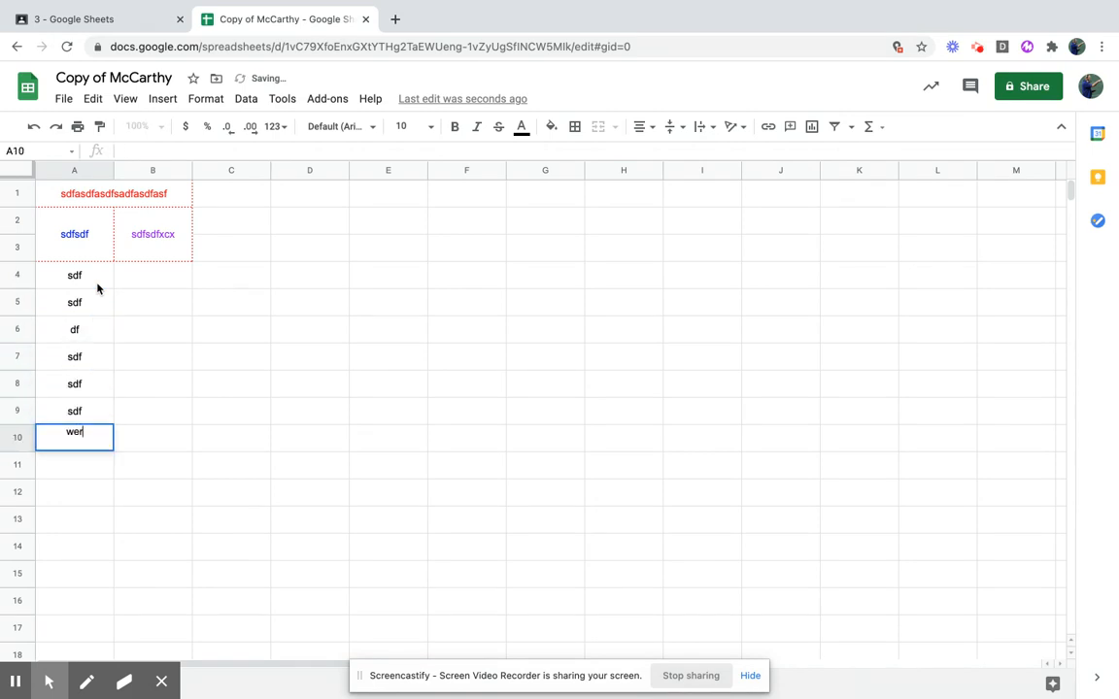
pyautogui.press('Return')
# Fill cells B4 to B10 with asdasd, asdasd, sg, gfh, vcb, cv and werdfs.
pyautogui.press('Right')
pyautogui.press('Up')
pyautogui.press('Up')
pyautogui.press('Up')
pyautogui.press('Up')
pyautogui.press('Up')
pyautogui.press('Up')
pyautogui.press('Up')
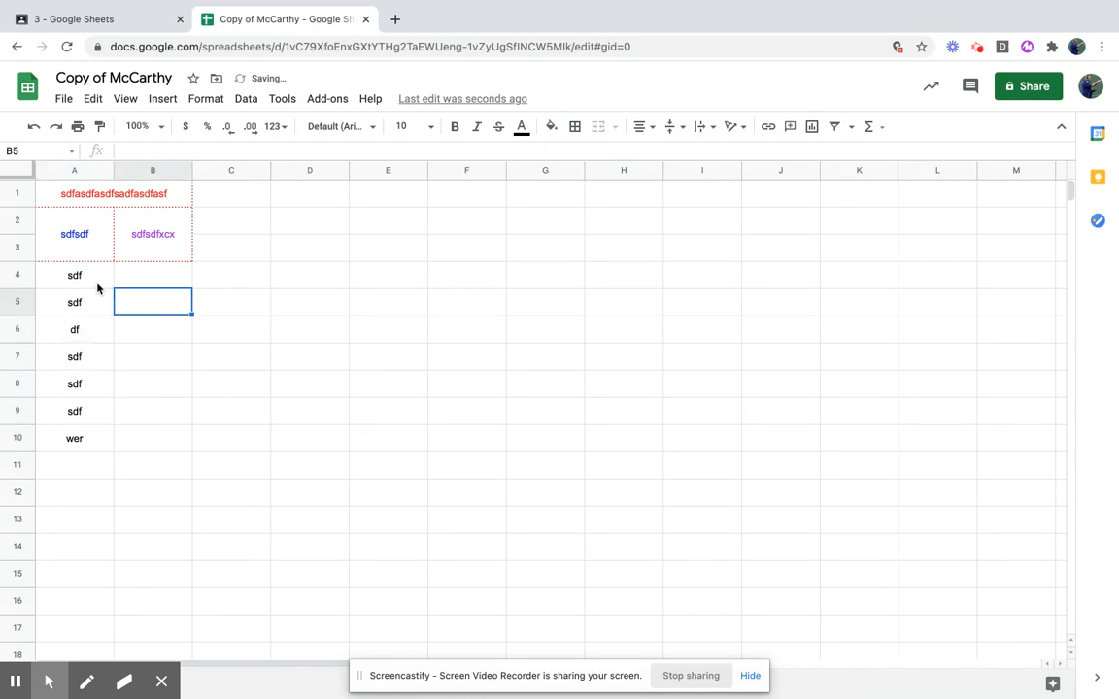
pyautogui.write('asdasd')
pyautogui.press('Return')
pyautogui.write('asdasd')
pyautogui.press('Return')
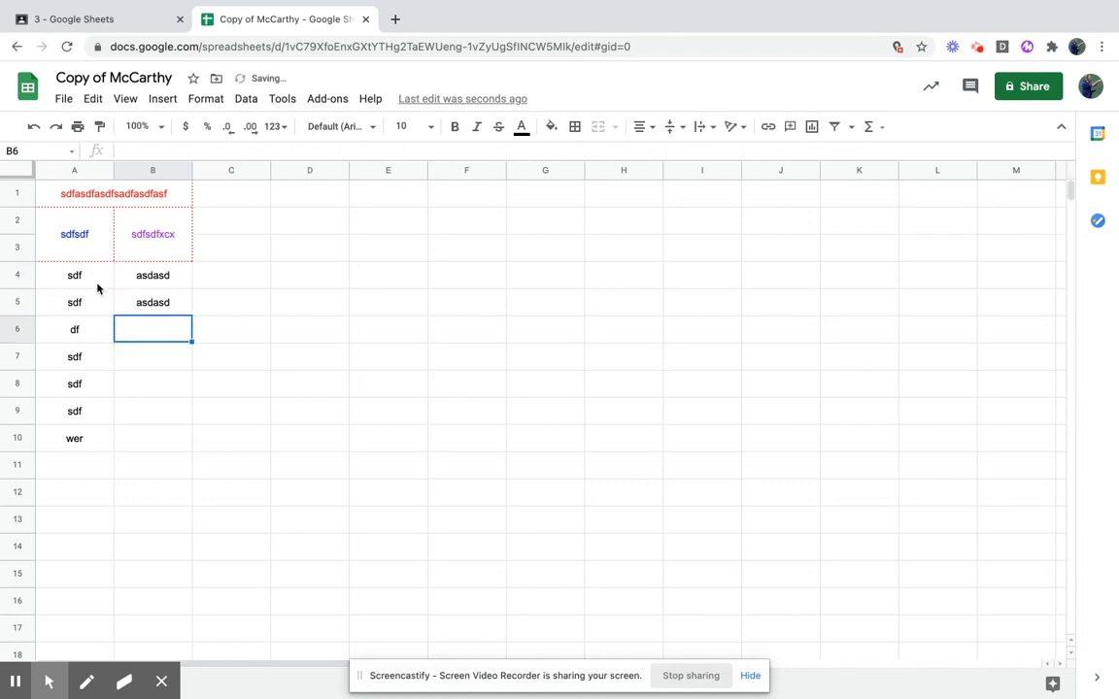
pyautogui.write('sg')
pyautogui.press('Return')
pyautogui.write('gfh')
pyautogui.press('Return')
pyautogui.write('vcb')
pyautogui.press('Return')
pyautogui.write('cv')
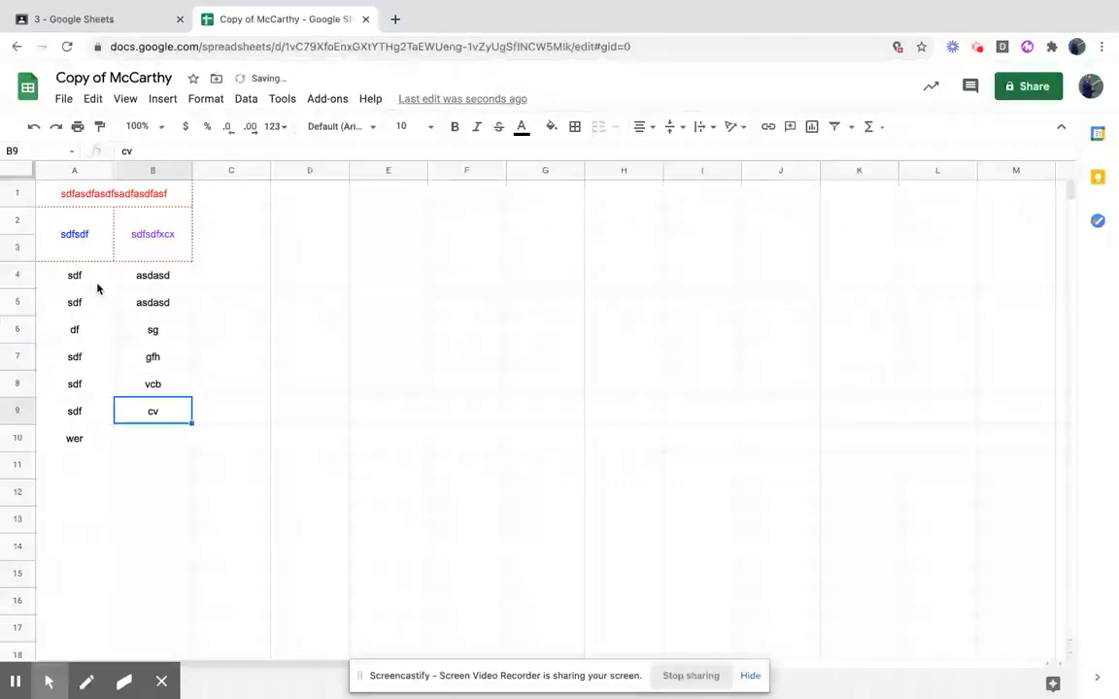
pyautogui.press('Return')
pyautogui.write('werdfs')
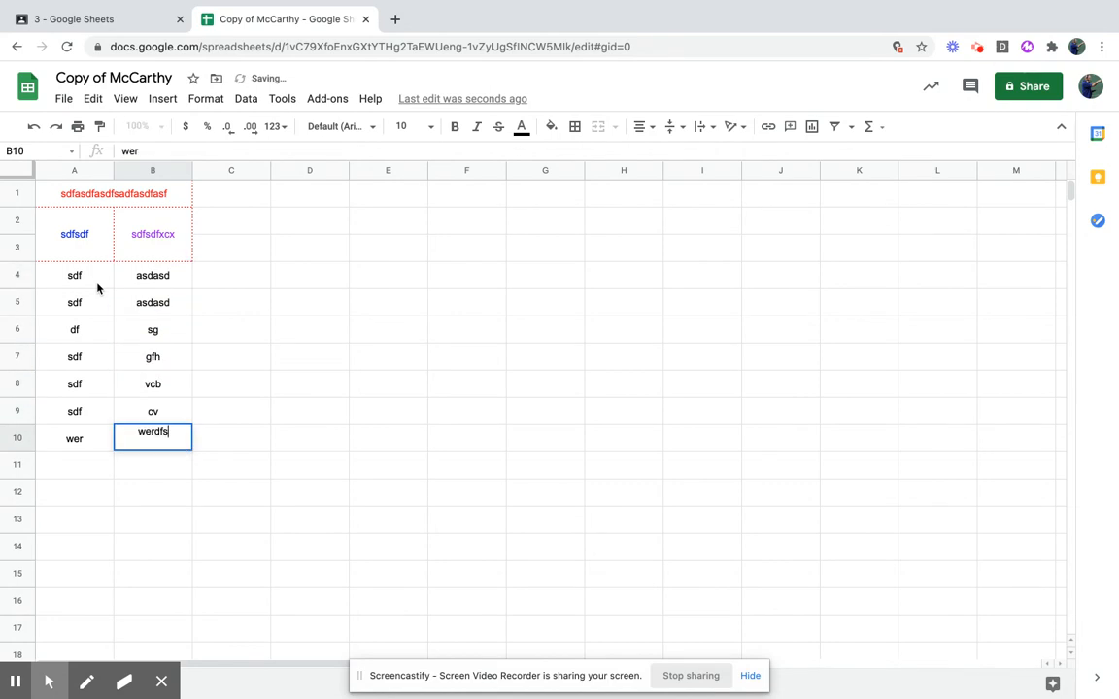
pyautogui.click(160, 251)
# Check the freeze instruction in the assignment, and freeze 1 row in the spreadsheet.
pyautogui.click(146, 20)
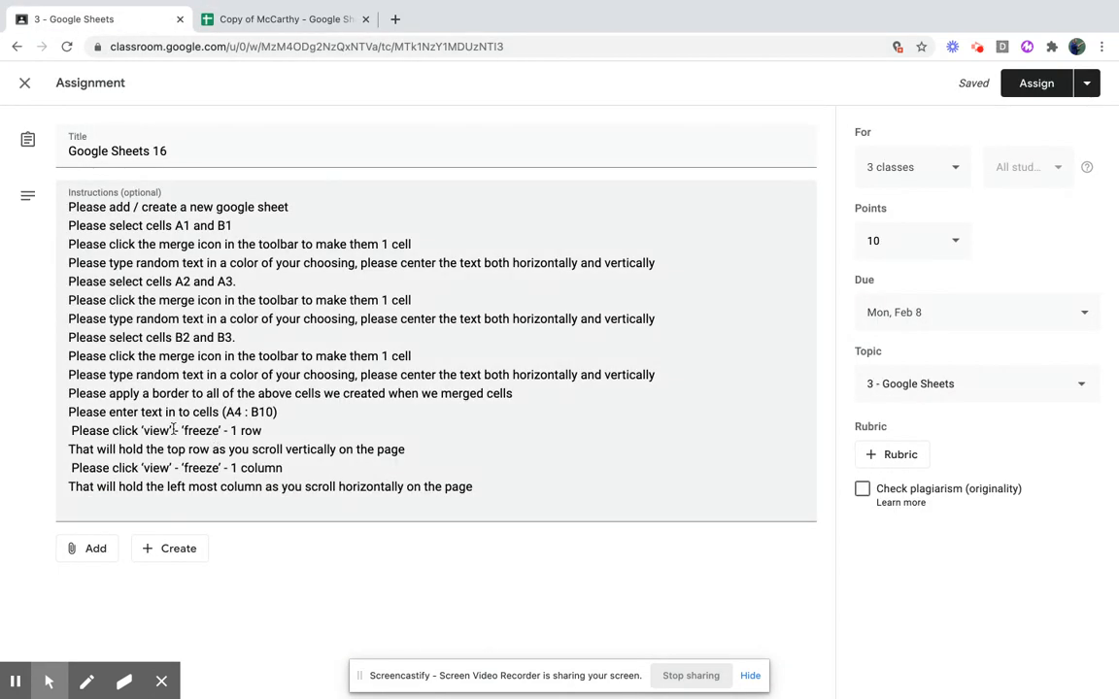
pyautogui.click(268, 21)
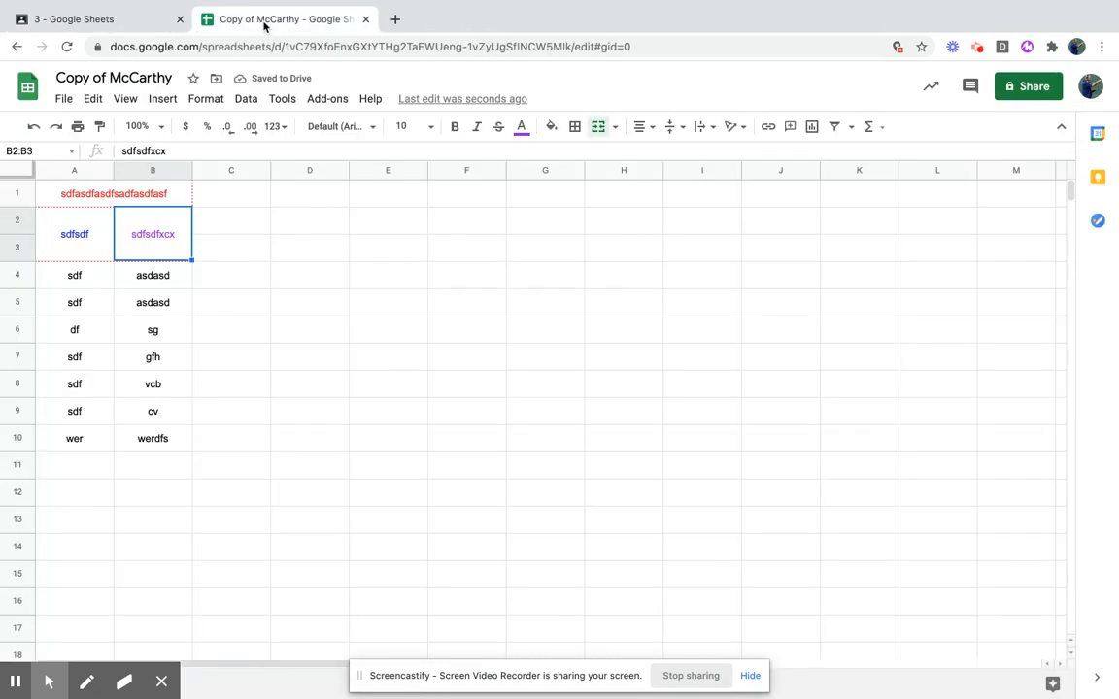
pyautogui.click(127, 99)
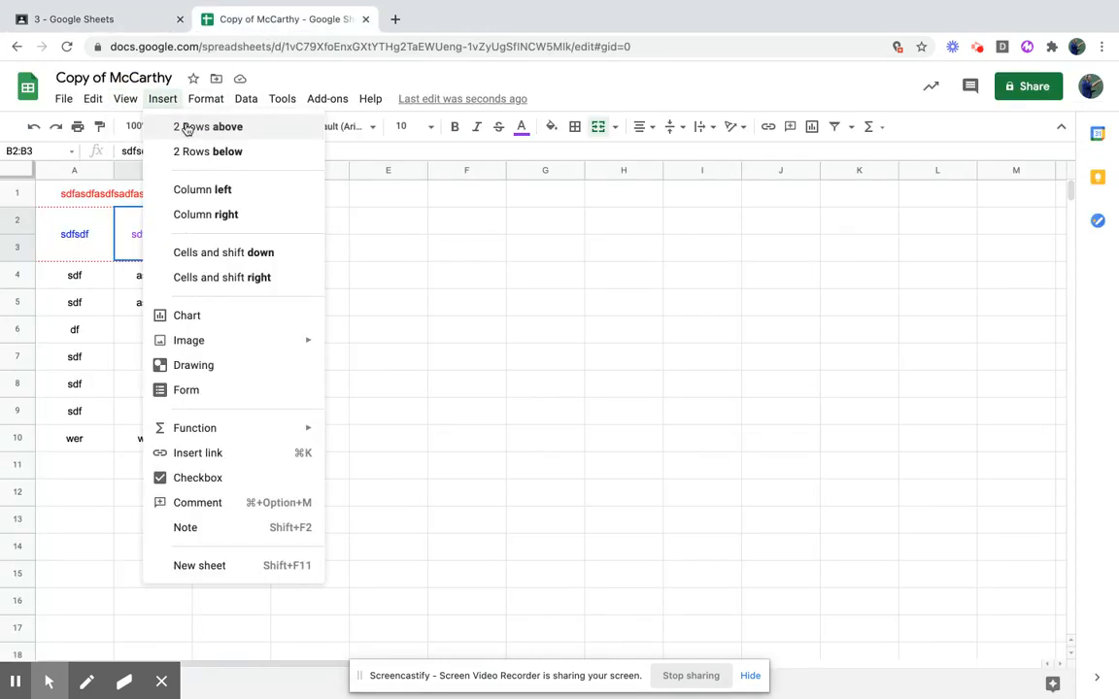
pyautogui.moveTo(169, 135)
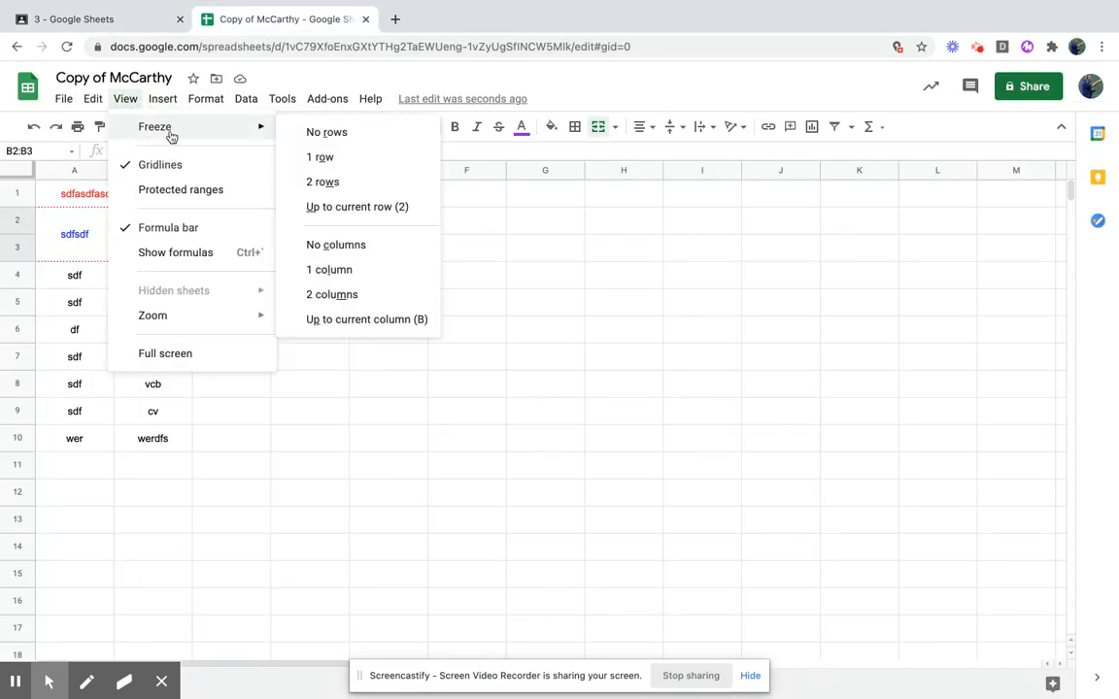
pyautogui.click(330, 157)
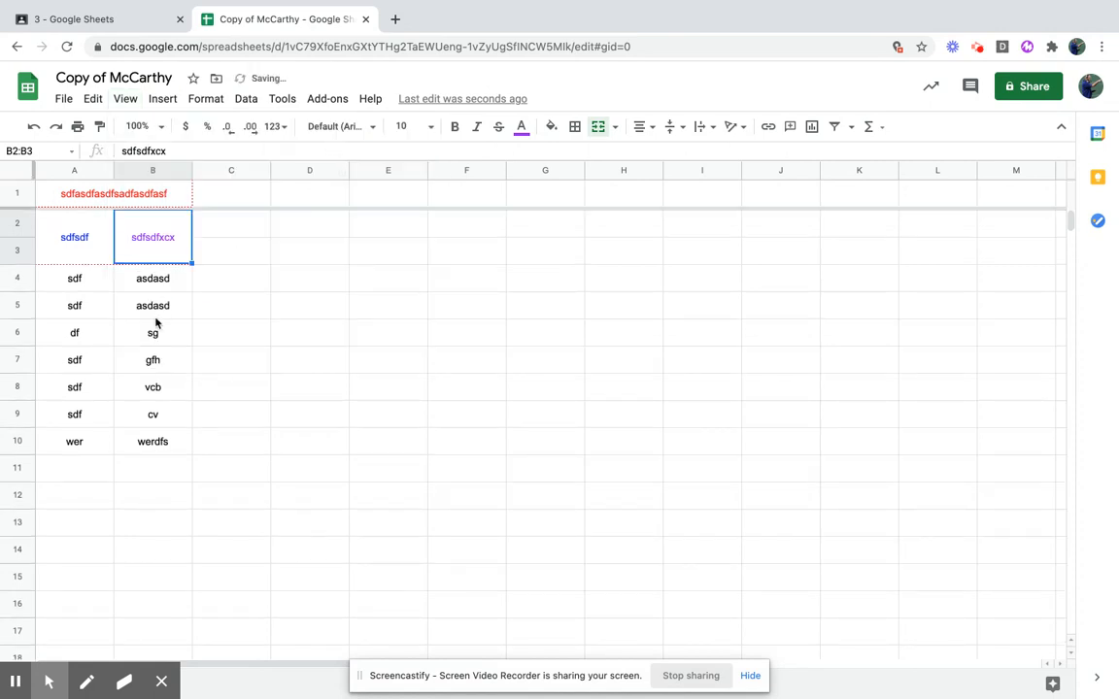
pyautogui.scroll(-3, 140, 372)
pyautogui.scroll(1, 138, 374)
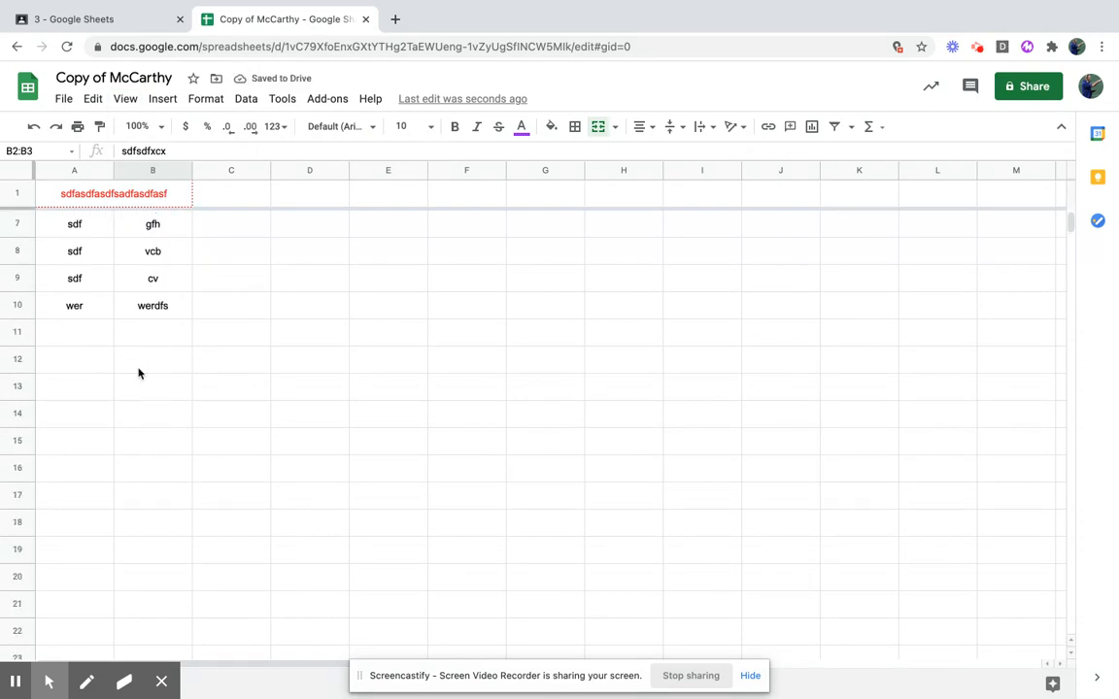
pyautogui.scroll(2, 138, 374)
pyautogui.scroll(-2, 138, 374)
pyautogui.scroll(2, 138, 374)
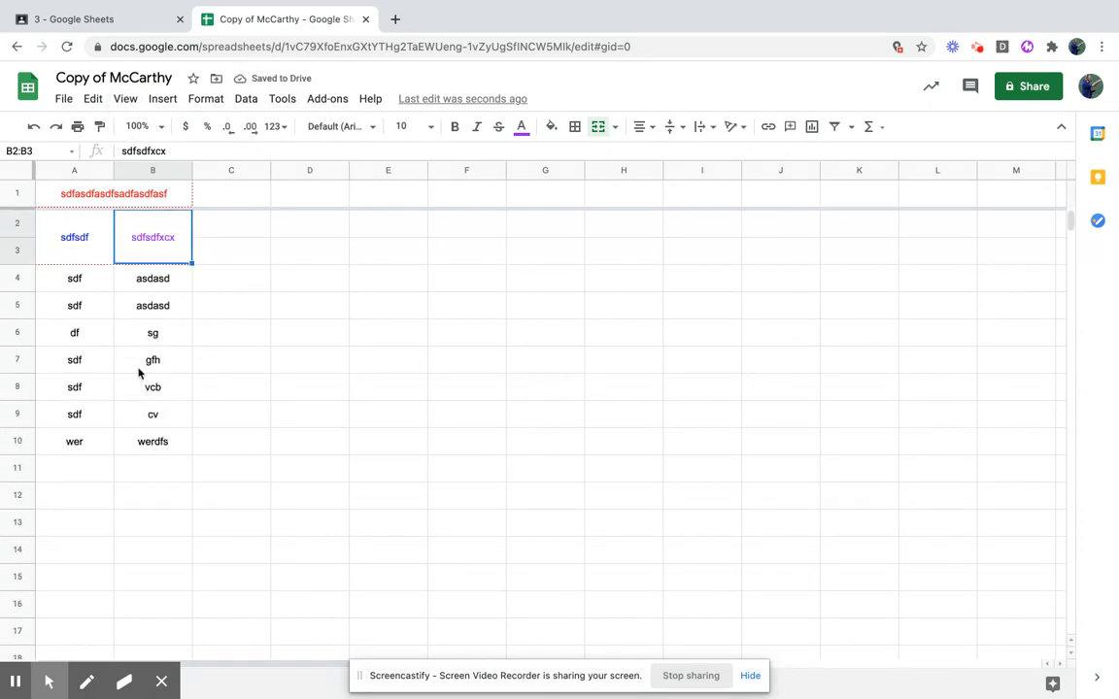
# Reread the assignment's column instruction and try to freeze 1 column in the spreadsheet.
pyautogui.click(129, 107)
pyautogui.moveTo(177, 130)
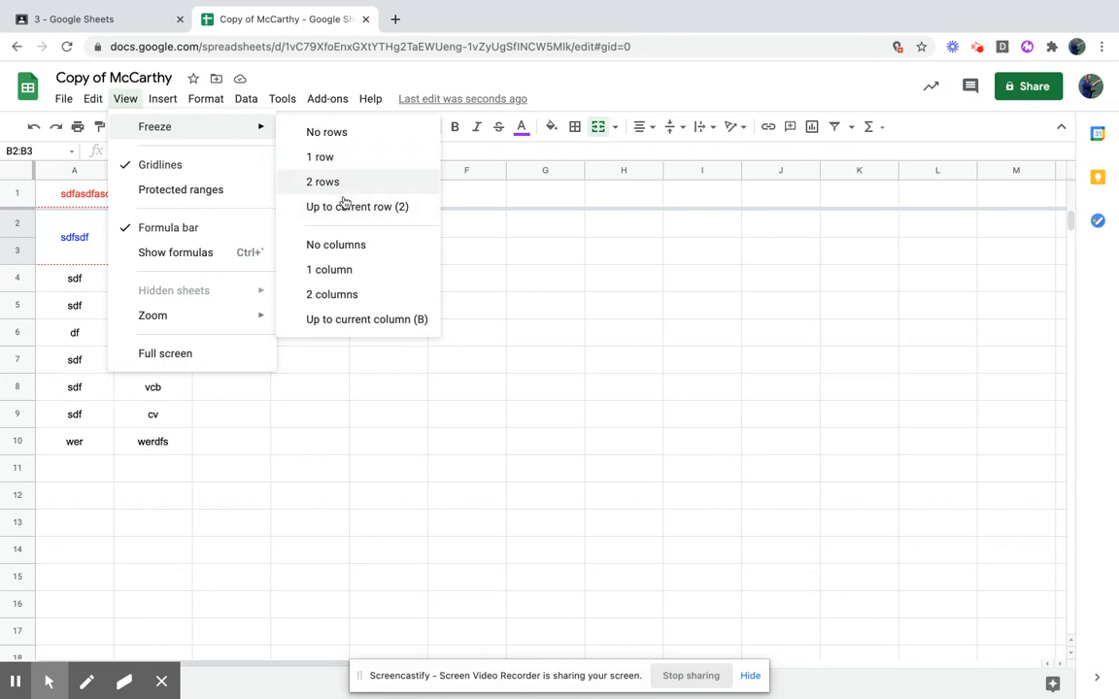
pyautogui.click(108, 13)
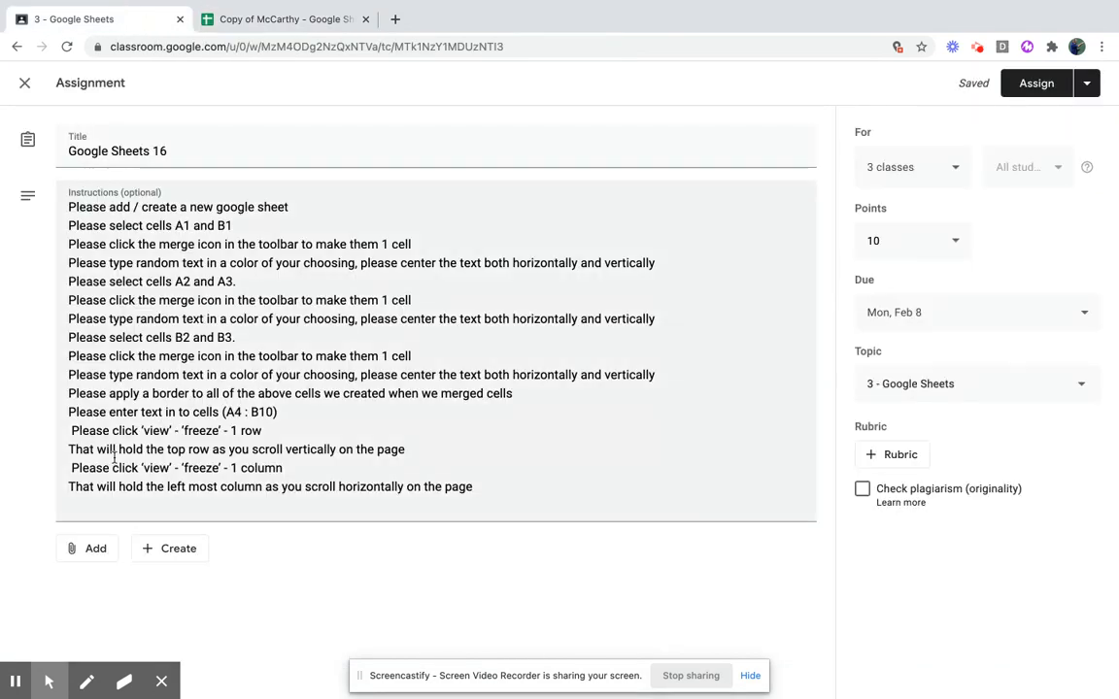
pyautogui.click(267, 18)
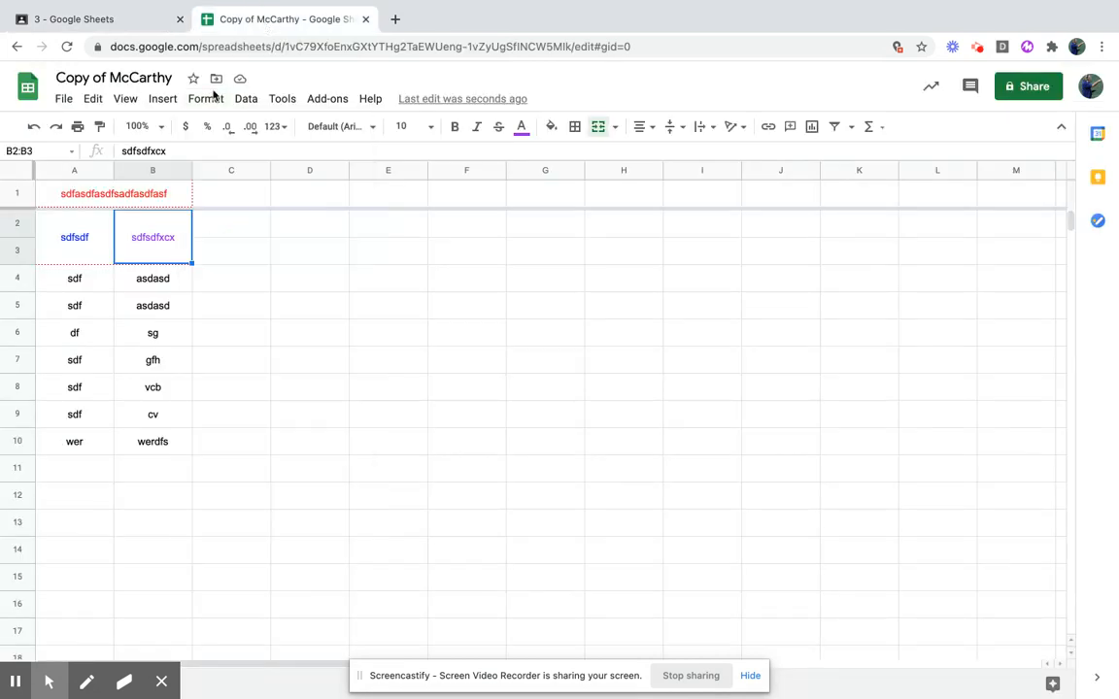
pyautogui.click(126, 100)
pyautogui.moveTo(160, 128)
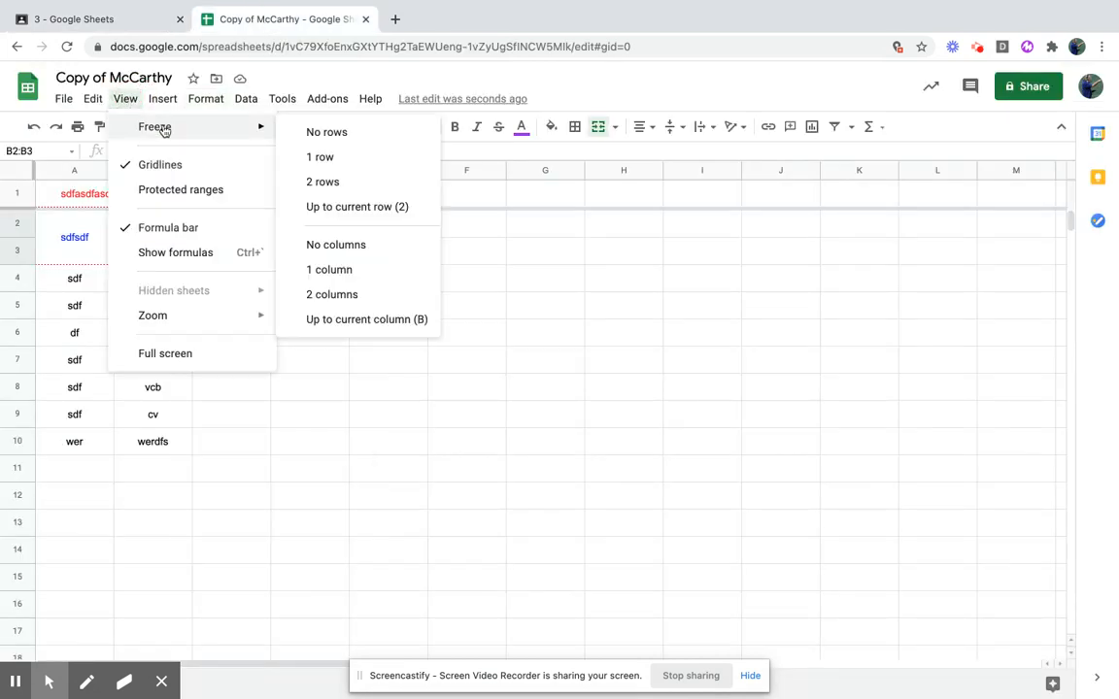
pyautogui.click(329, 270)
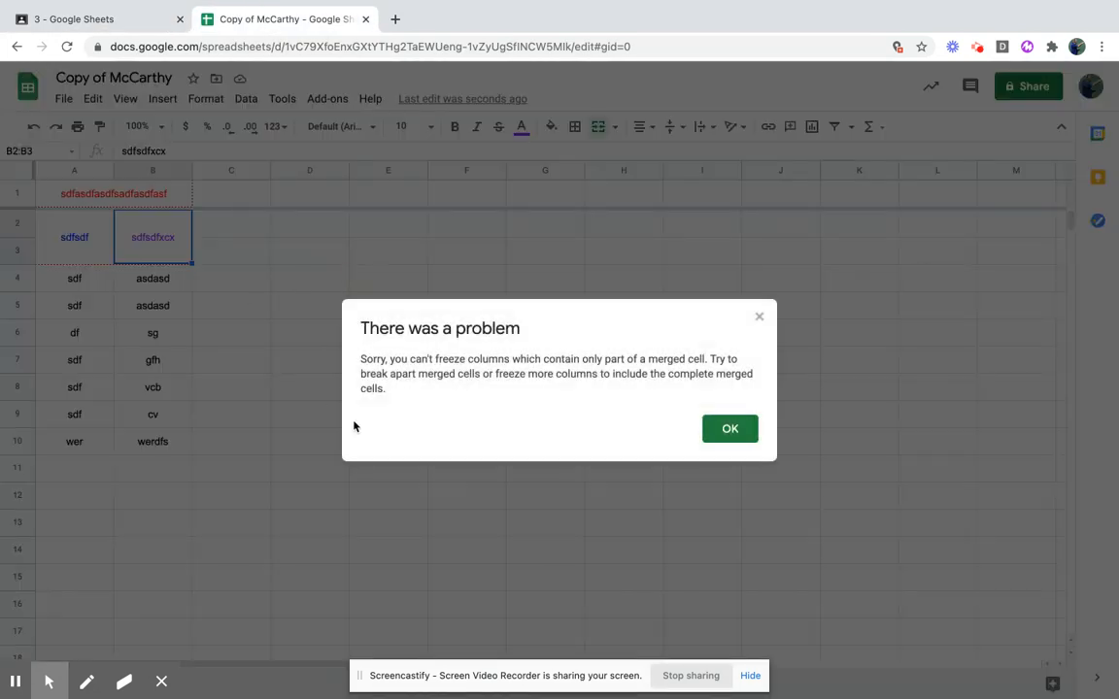
pyautogui.click(728, 435)
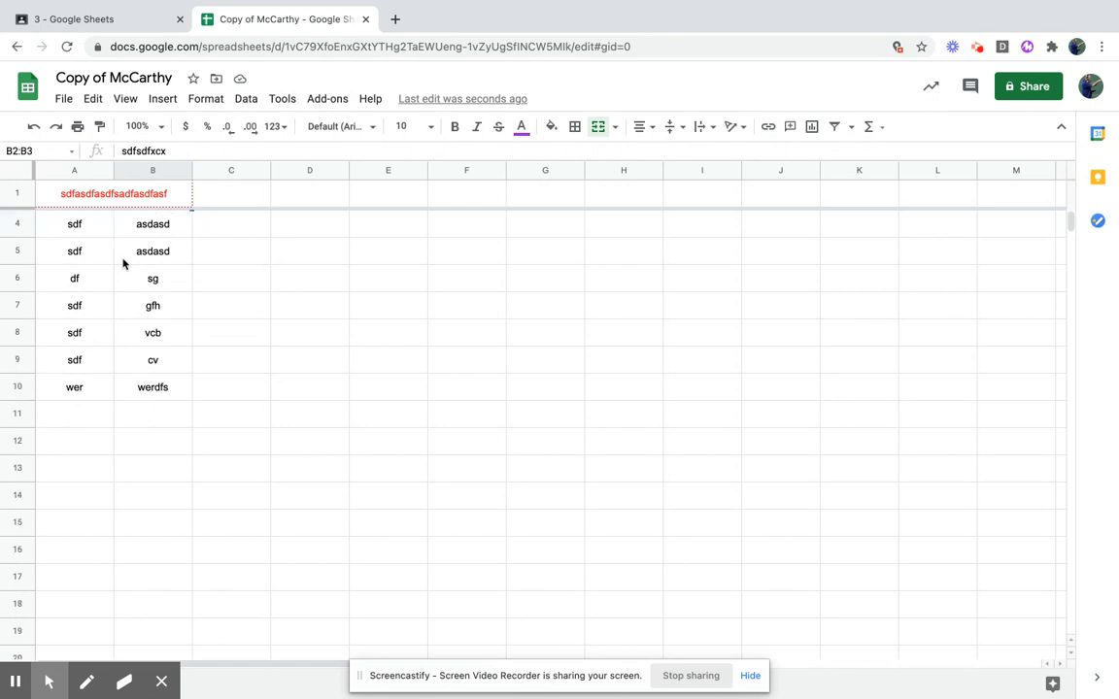
# Select the merged cell A1:B1 and freeze 2 columns.
pyautogui.click(196, 289)
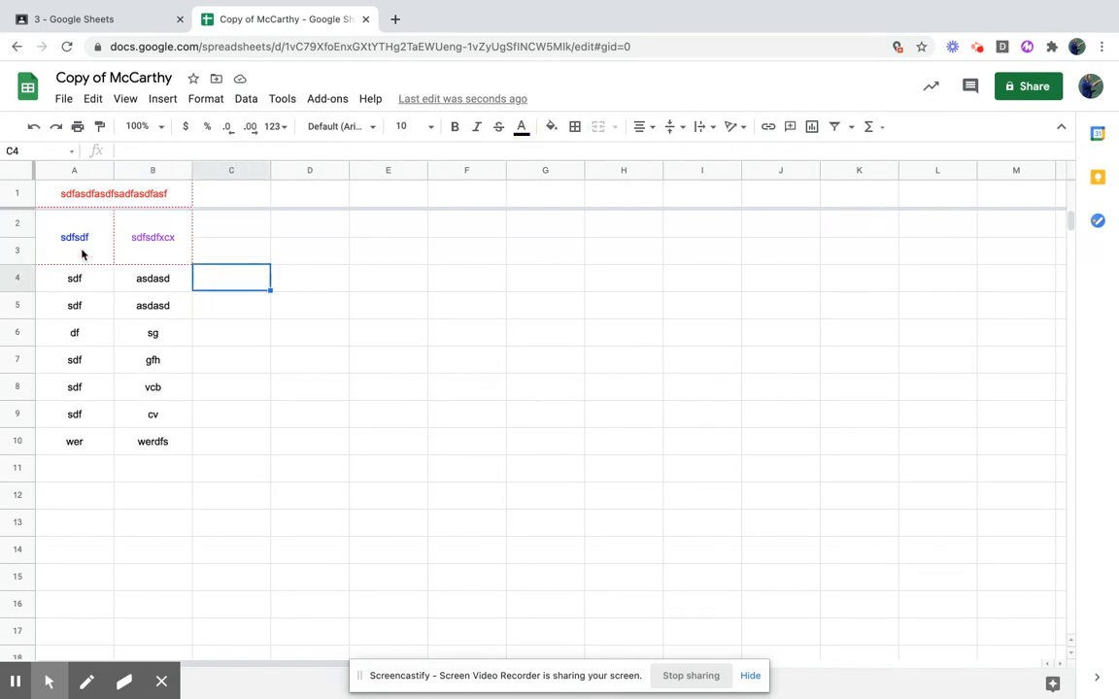
pyautogui.click(113, 199)
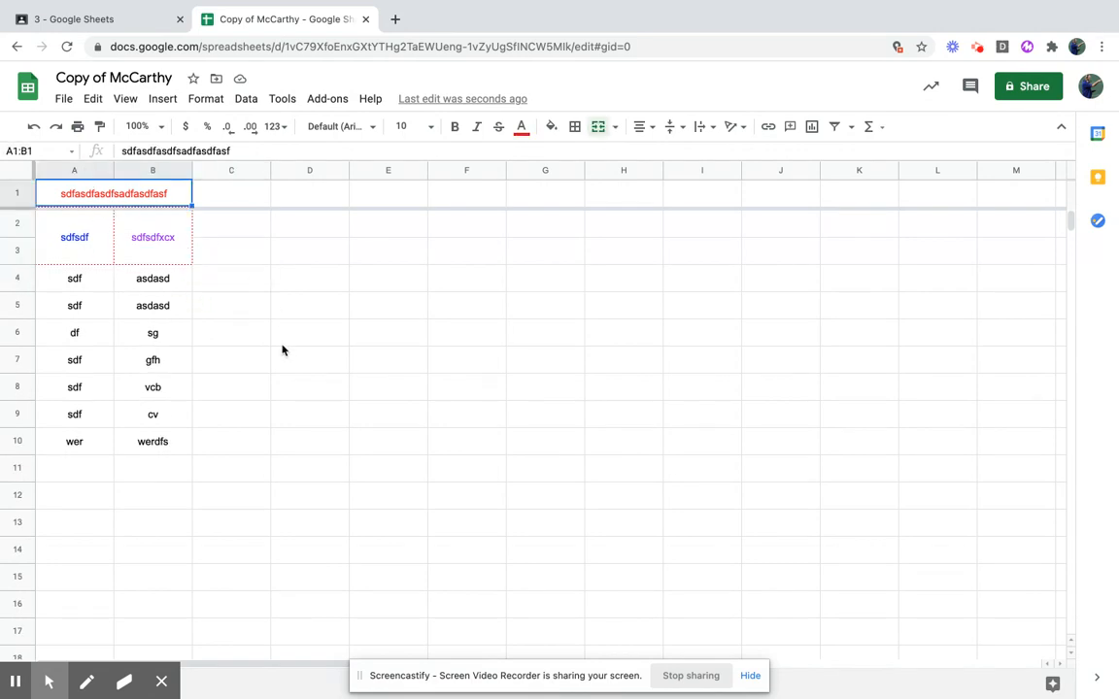
pyautogui.click(126, 99)
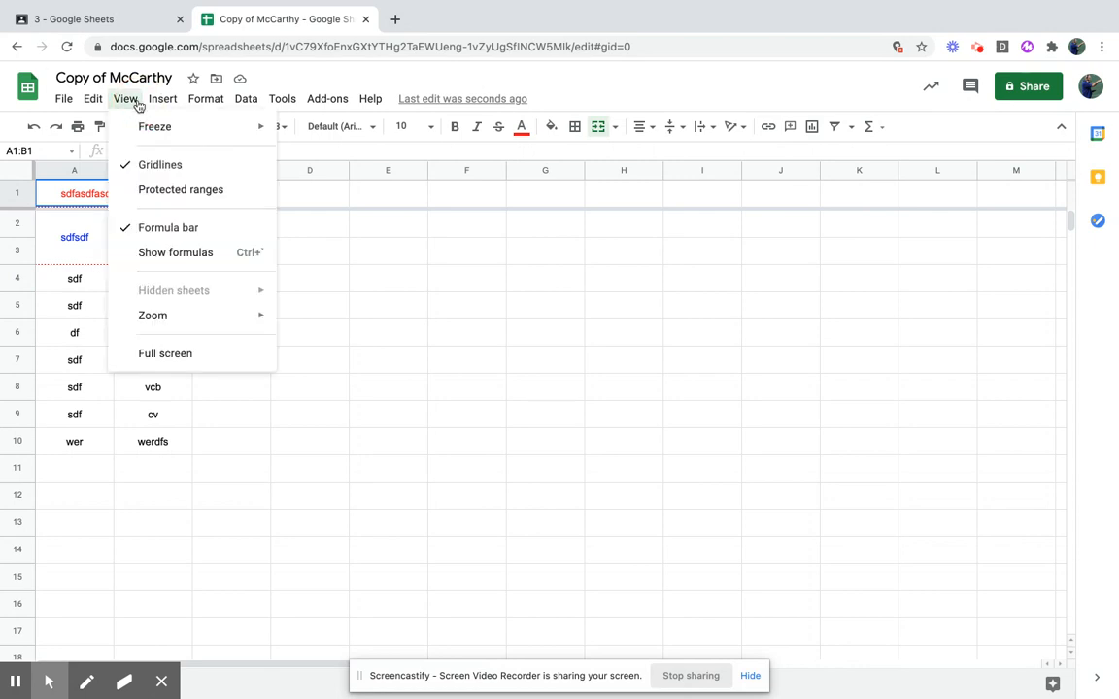
pyautogui.moveTo(170, 131)
pyautogui.click(343, 293)
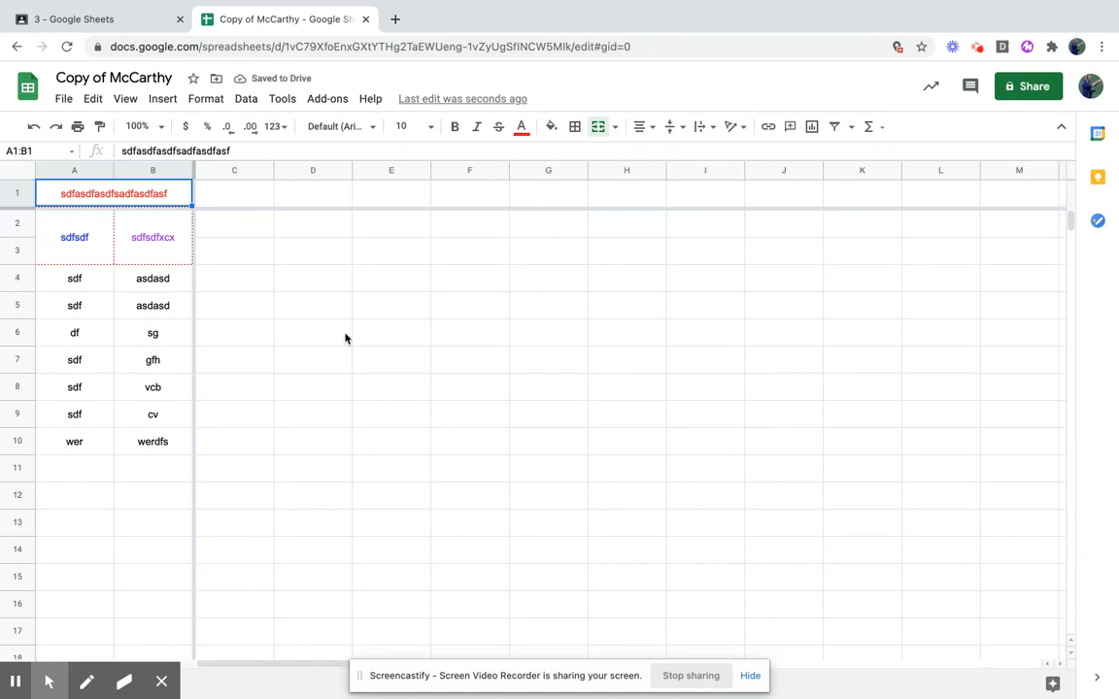
pyautogui.hscroll(5, 346, 338)
pyautogui.hscroll(-5, 345, 338)
pyautogui.moveTo(39, 641)
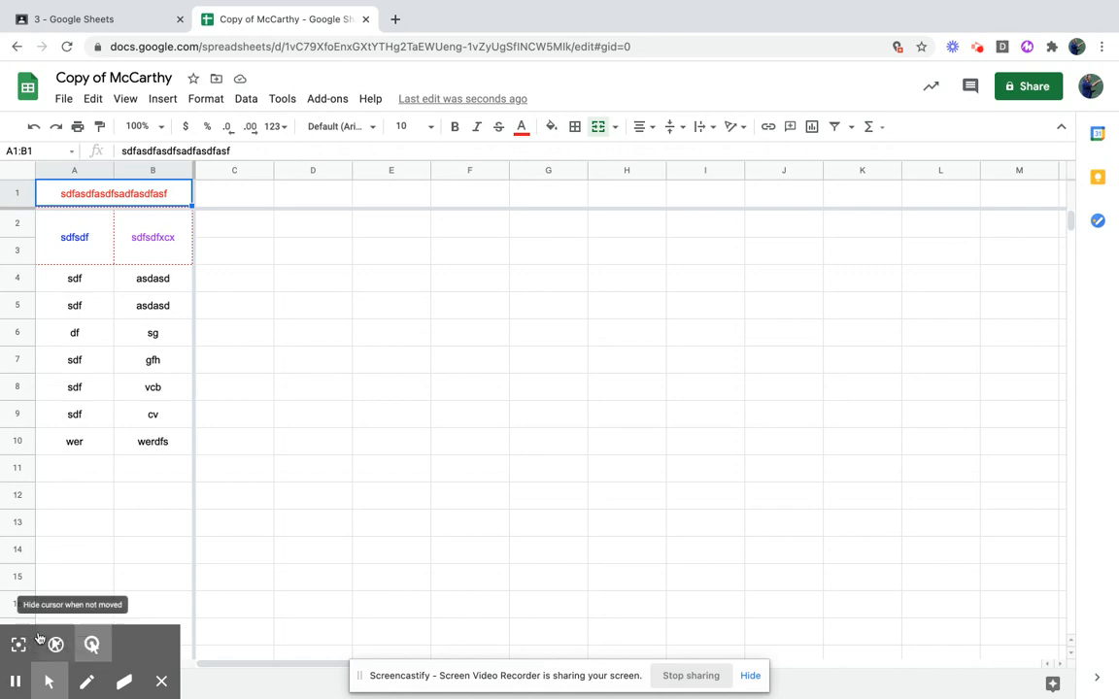
pyautogui.click(16, 684)
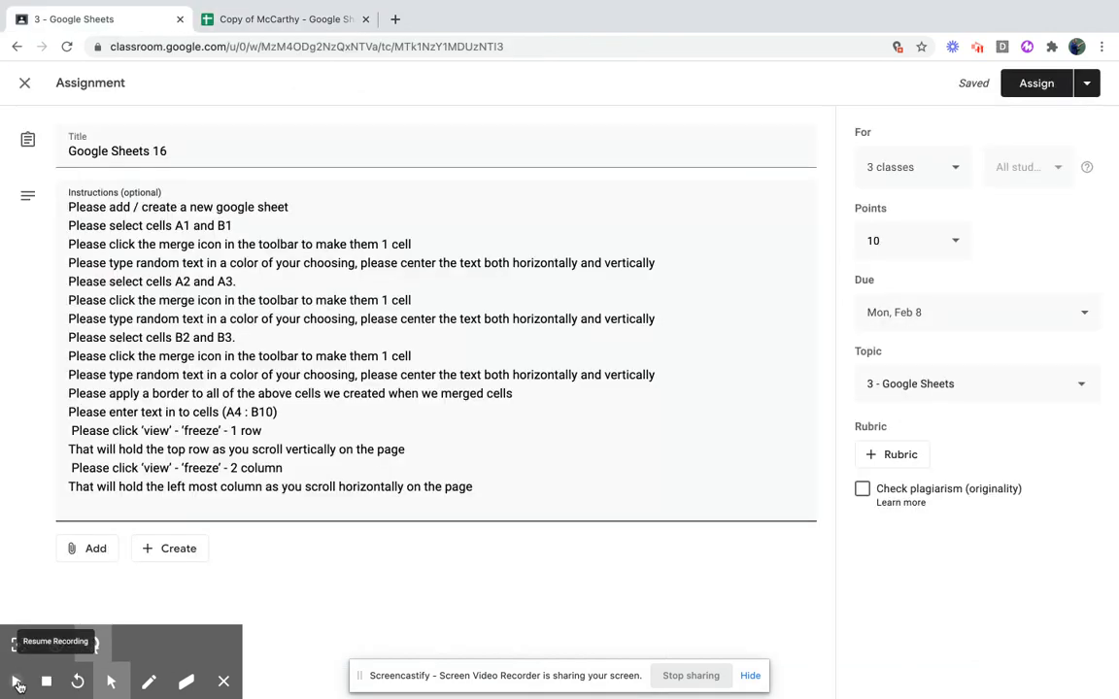
pyautogui.click(16, 683)
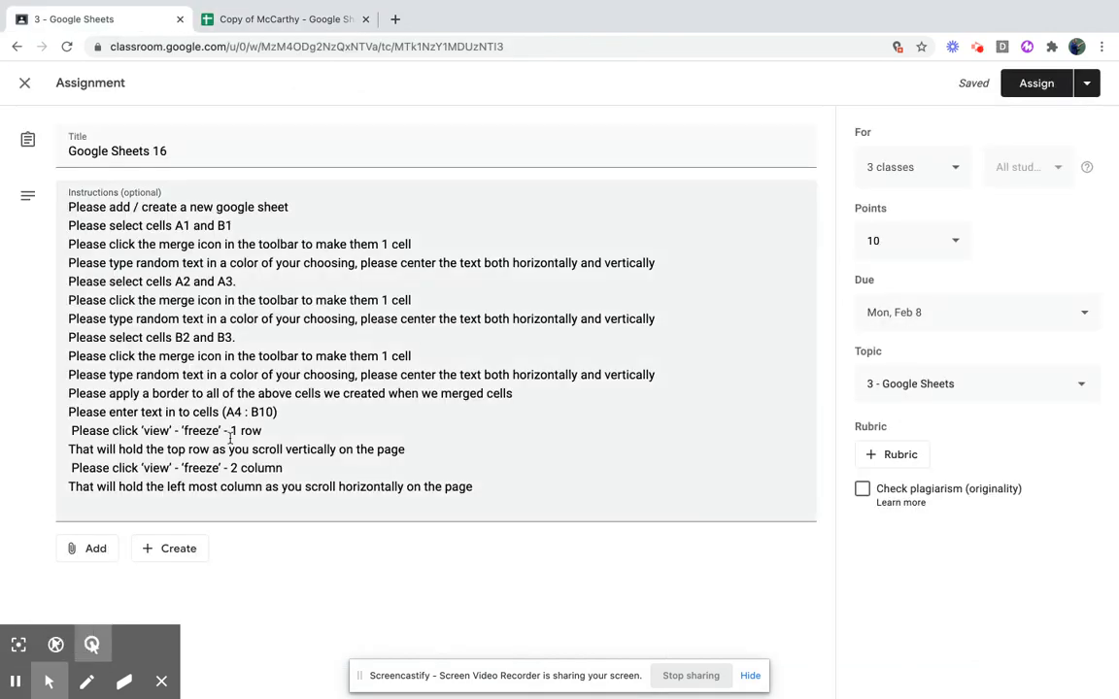
# Review the row and column freeze instructions in the assignment, and examine the frozen area of the spreadsheet vertically and horizontally.
pyautogui.click(231, 430)
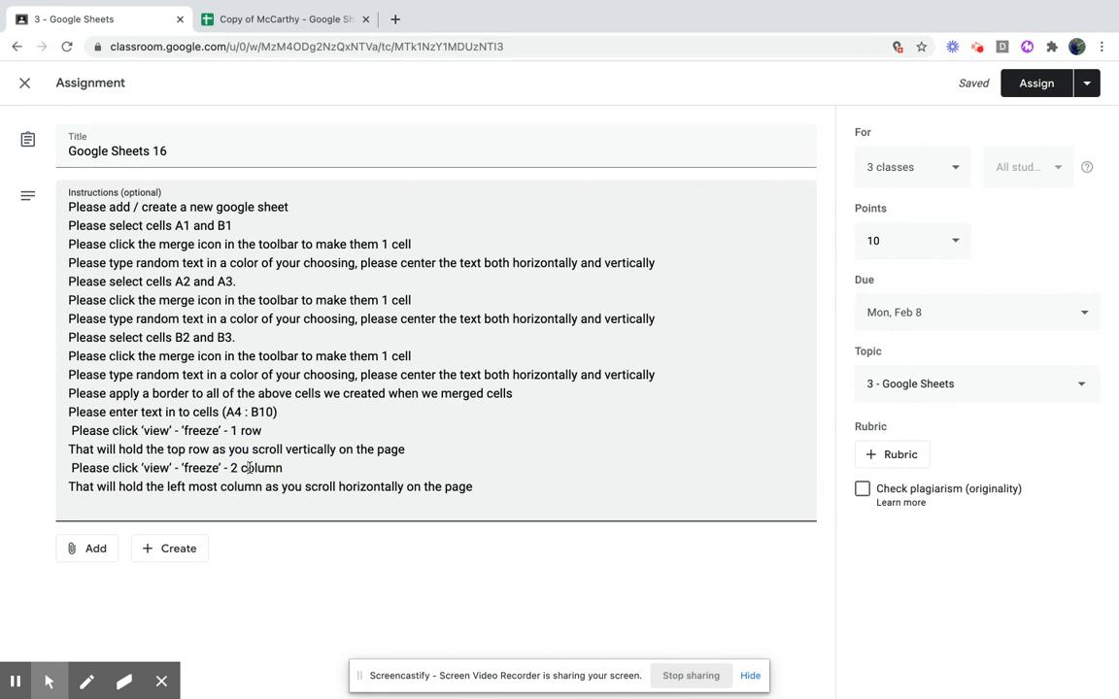
pyautogui.click(283, 15)
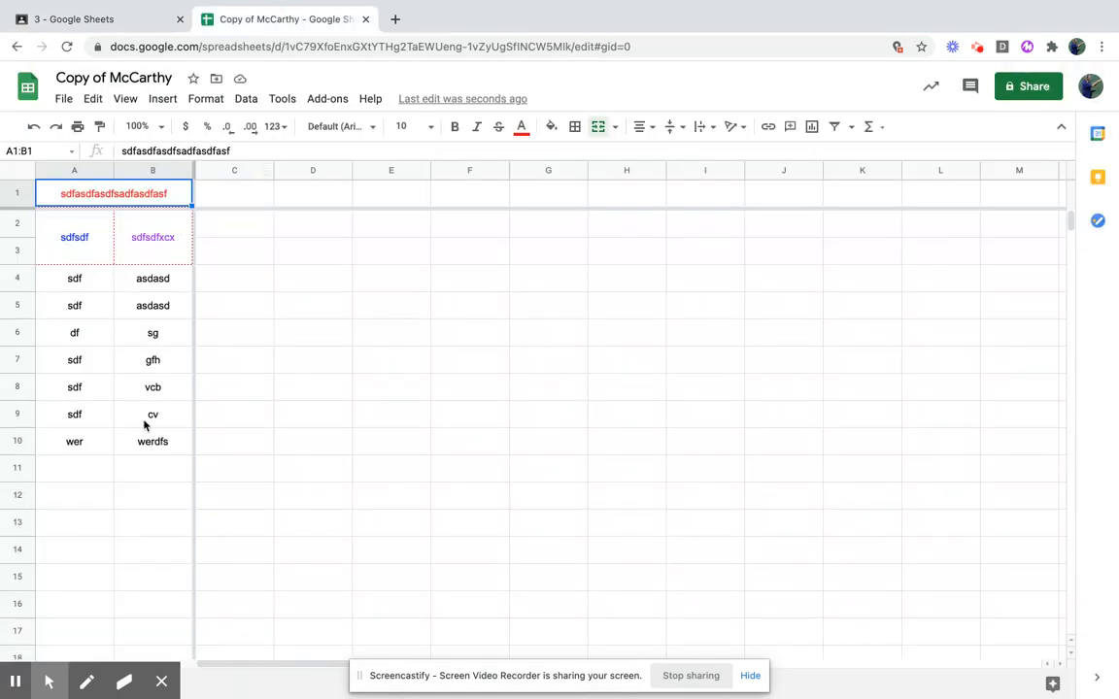
pyautogui.scroll(-5, 143, 423)
pyautogui.scroll(5, 143, 422)
pyautogui.hscroll(10, 345, 400)
pyautogui.hscroll(-10, 345, 400)
# Enter adasdasd in cell C2 and asdasd in cell C5.
pyautogui.click(231, 233)
pyautogui.write('adasdasd')
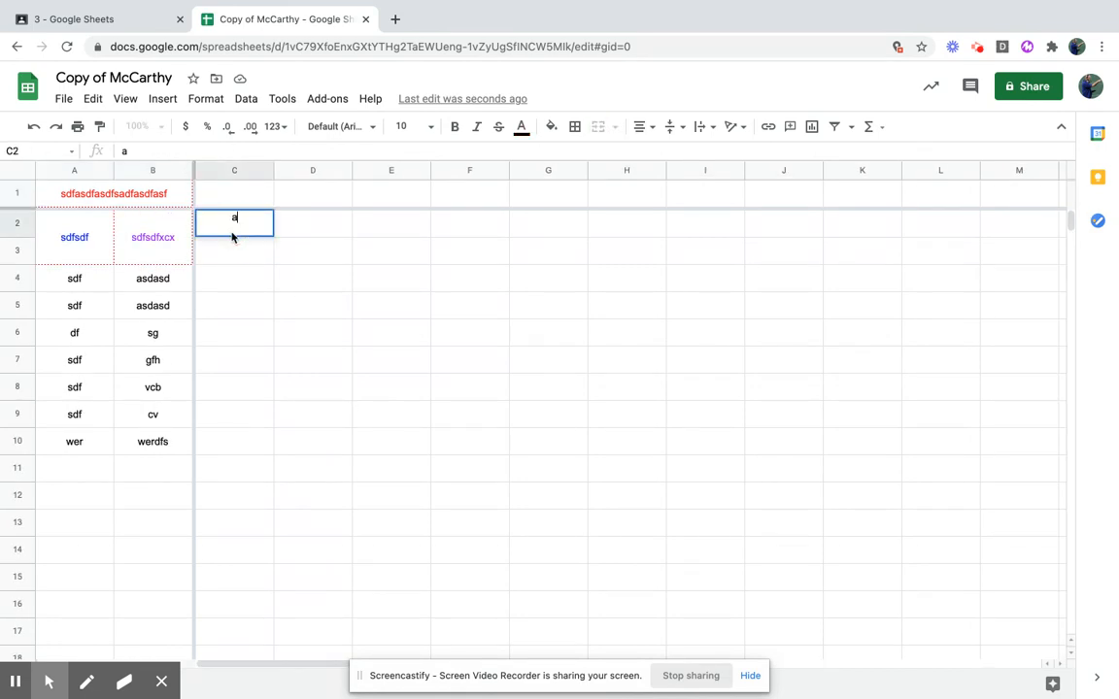
pyautogui.click(232, 307)
pyautogui.write('asdasd')
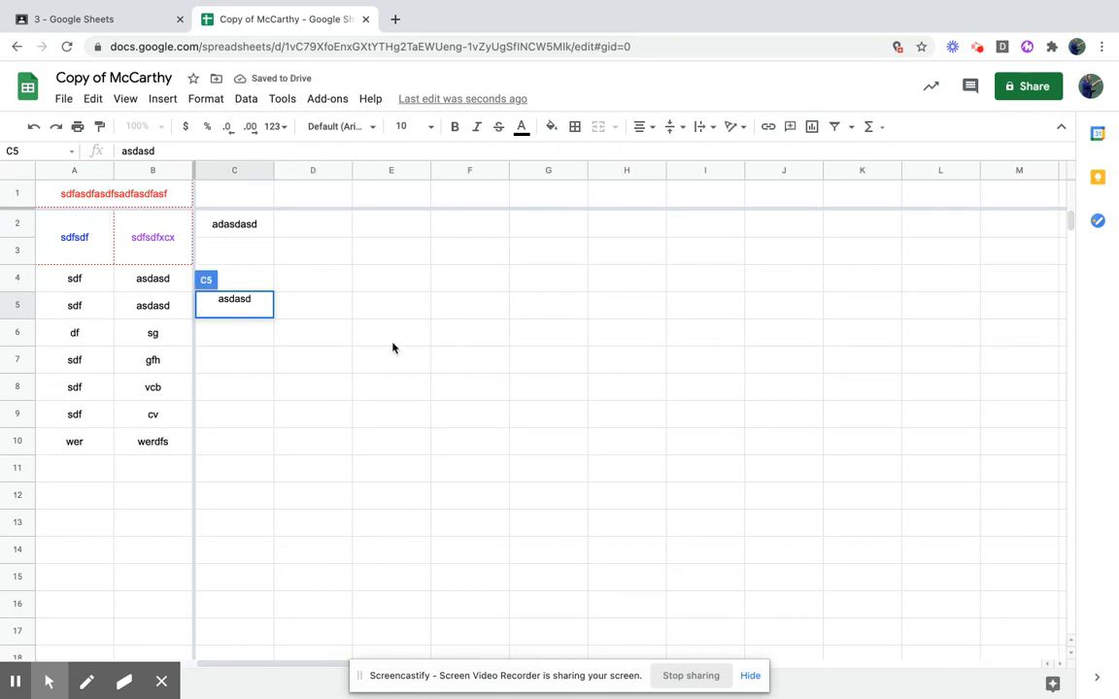
pyautogui.press('Return')
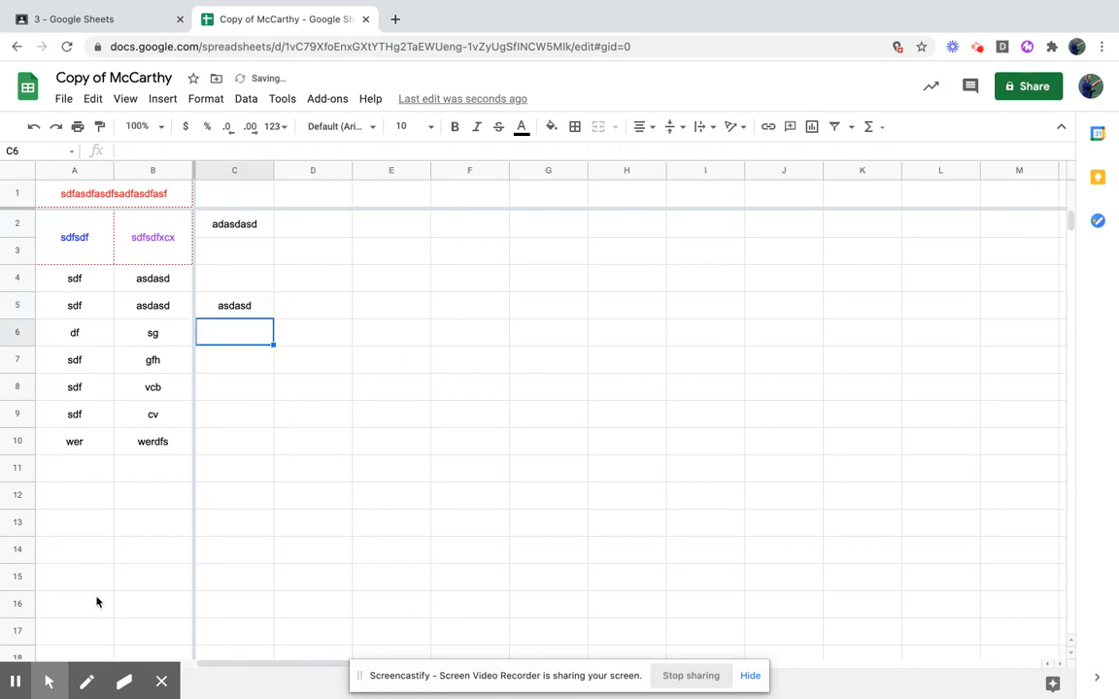